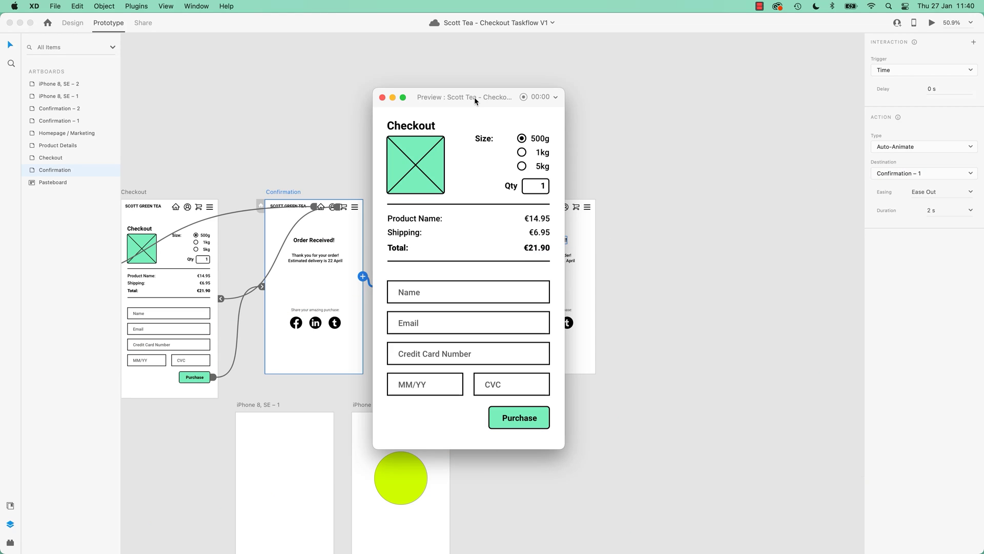
# - Click Purchase in the preview to watch the arrow slide in on Order Received
pyautogui.click(516, 426)
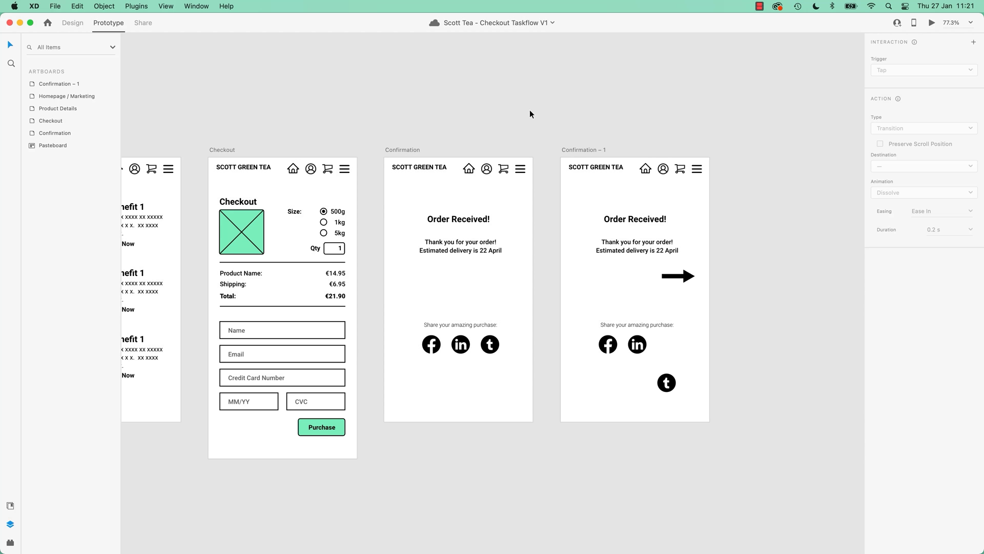
pyautogui.hscroll(3, 652, 109)
pyautogui.moveTo(652, 110); pyautogui.dragTo(521, 111)
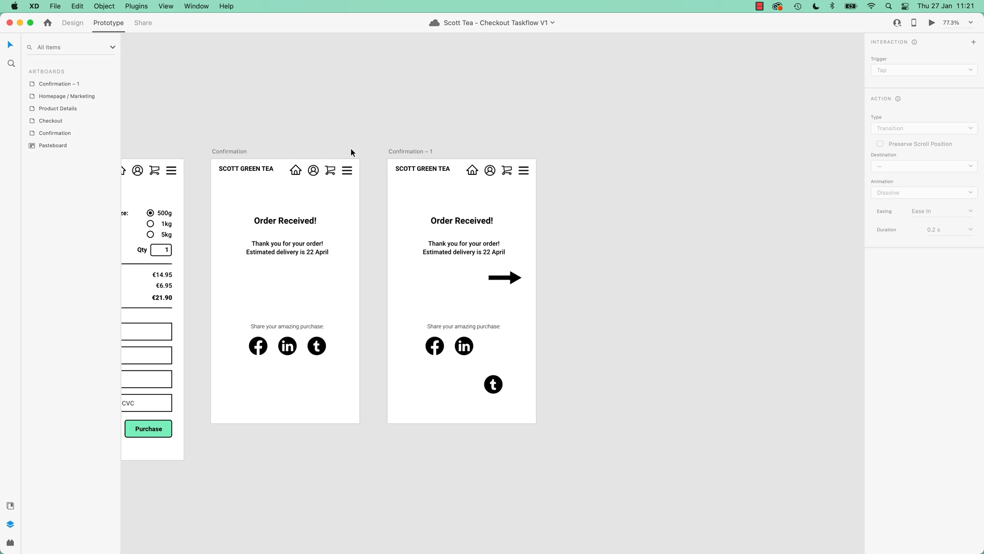
pyautogui.click(223, 150)
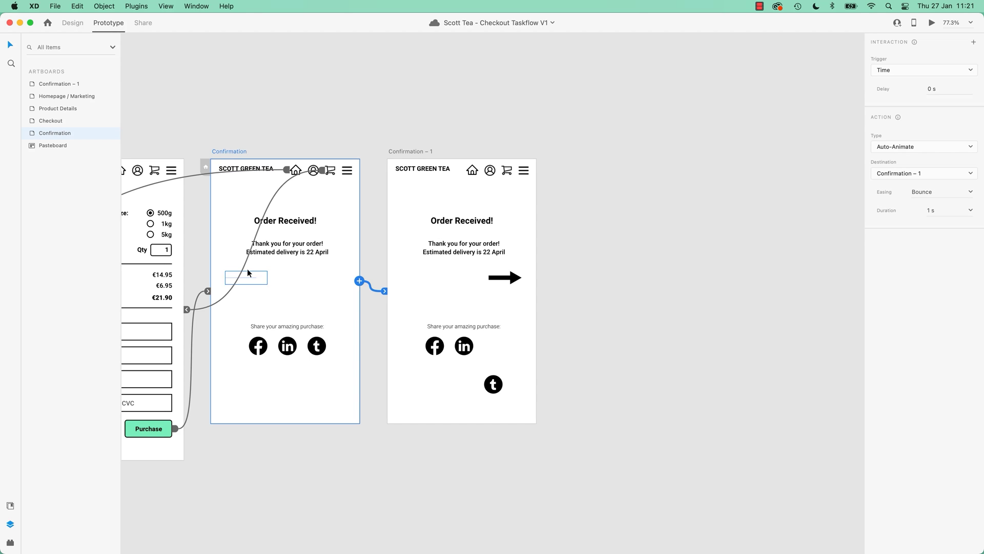
pyautogui.click(931, 23)
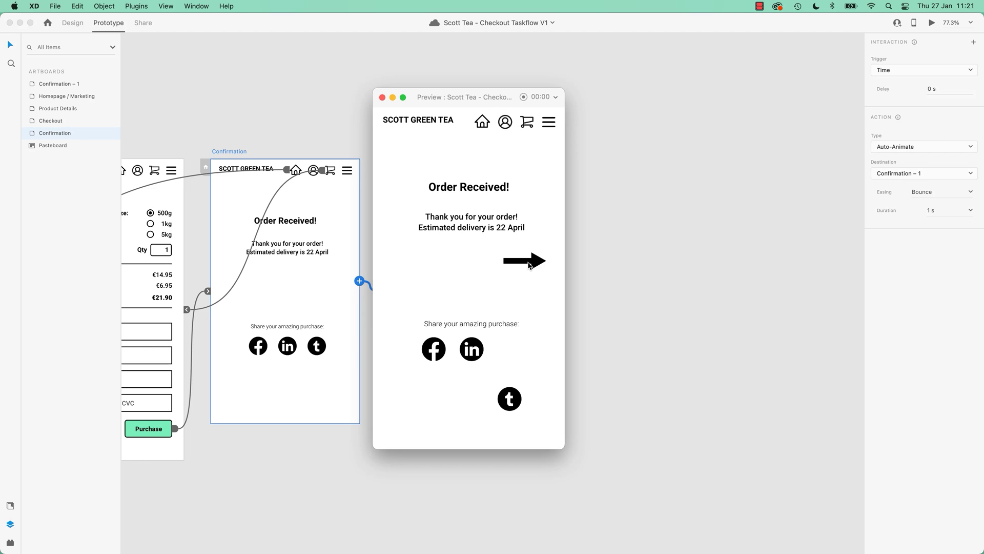
pyautogui.click(393, 97)
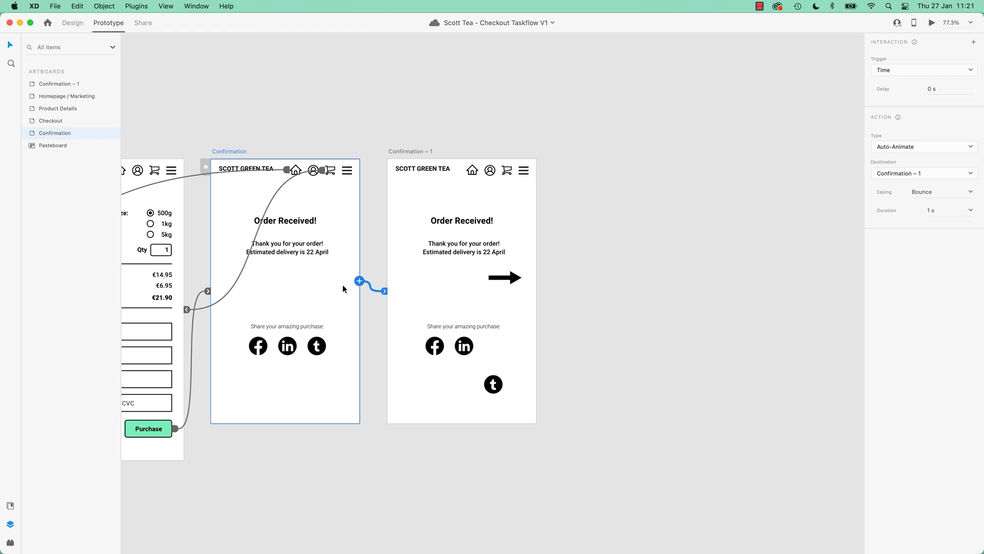
# - Delete the out-of-place tumblr share icon on Confirmation – 1 and preview the confirmation animation
pyautogui.click(498, 385)
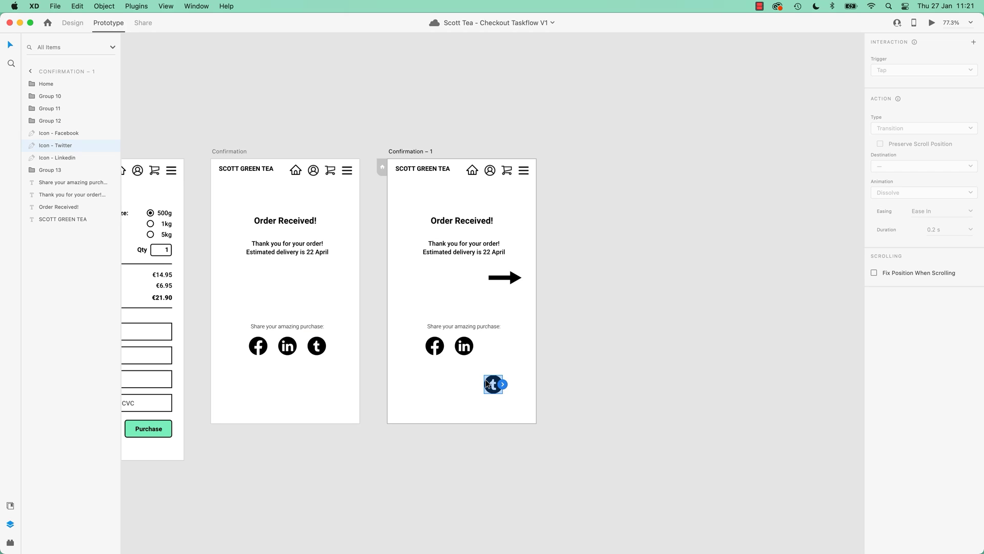
pyautogui.press('Delete')
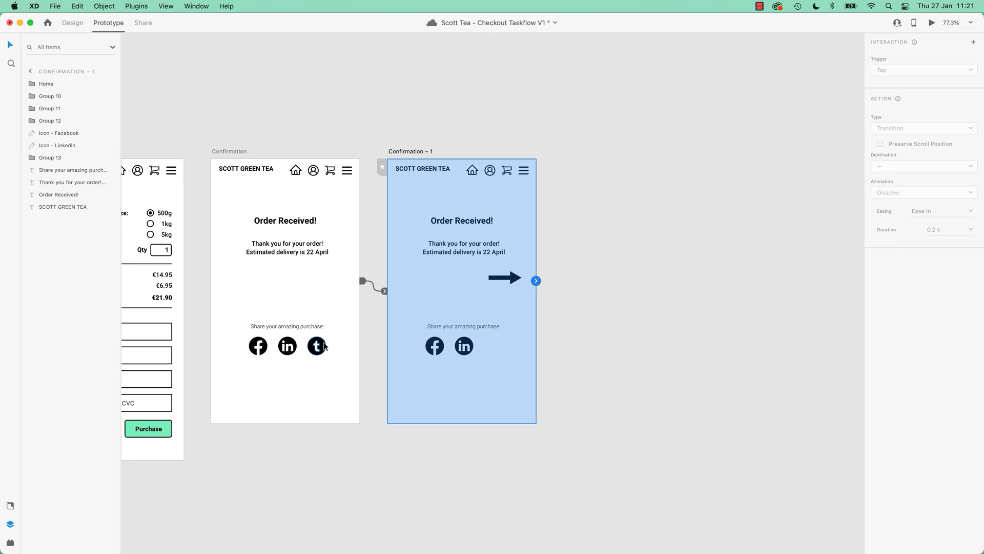
pyautogui.click(931, 23)
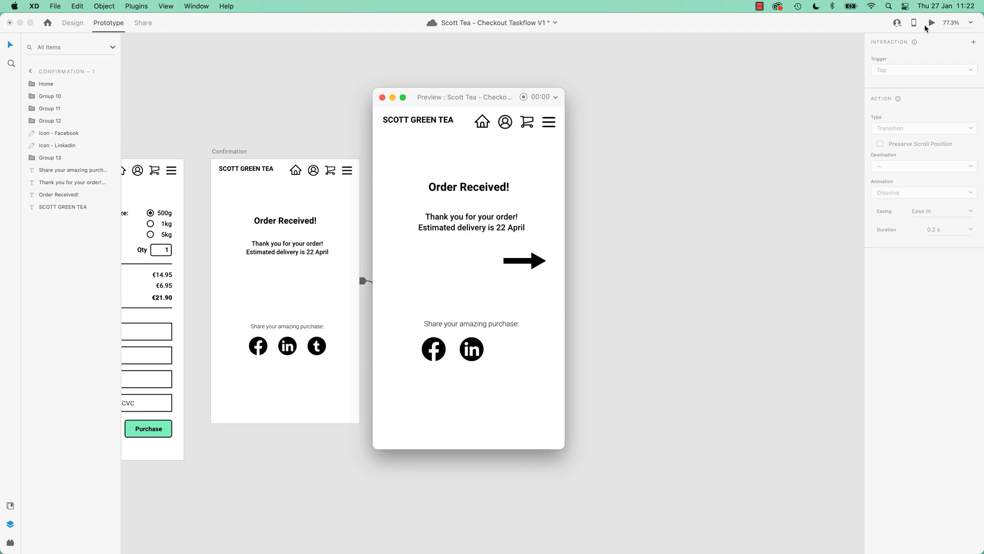
pyautogui.click(513, 124)
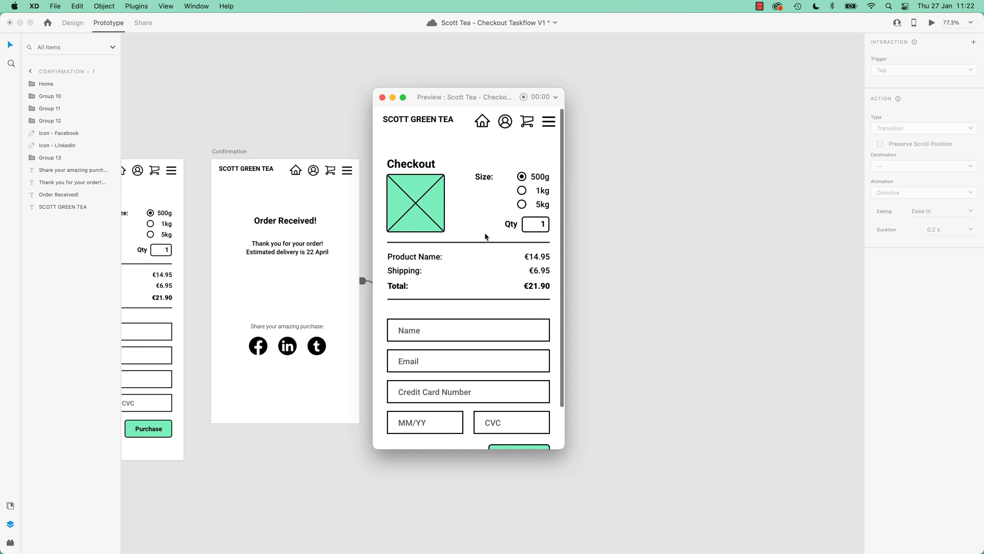
pyautogui.scroll(-2, 528, 446)
pyautogui.click(527, 402)
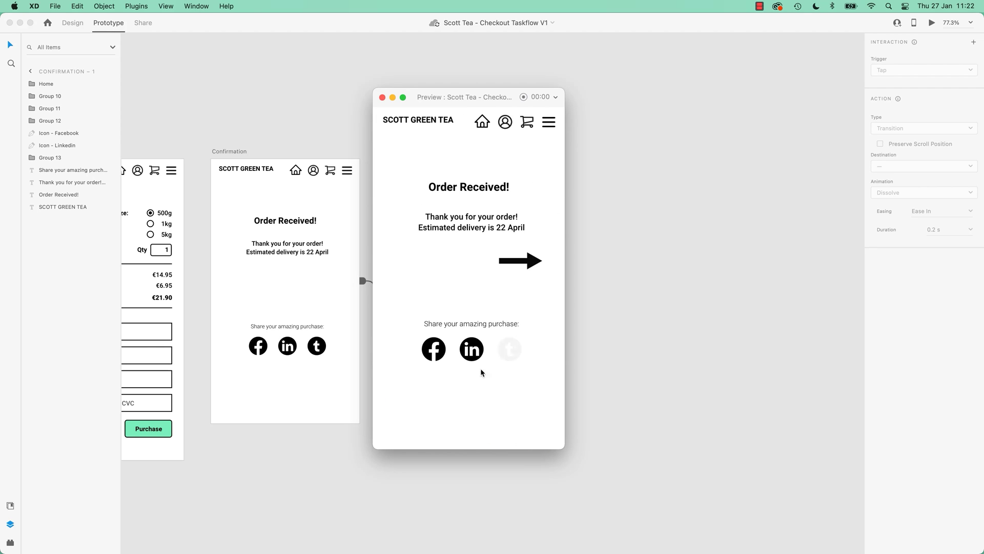
pyautogui.click(382, 97)
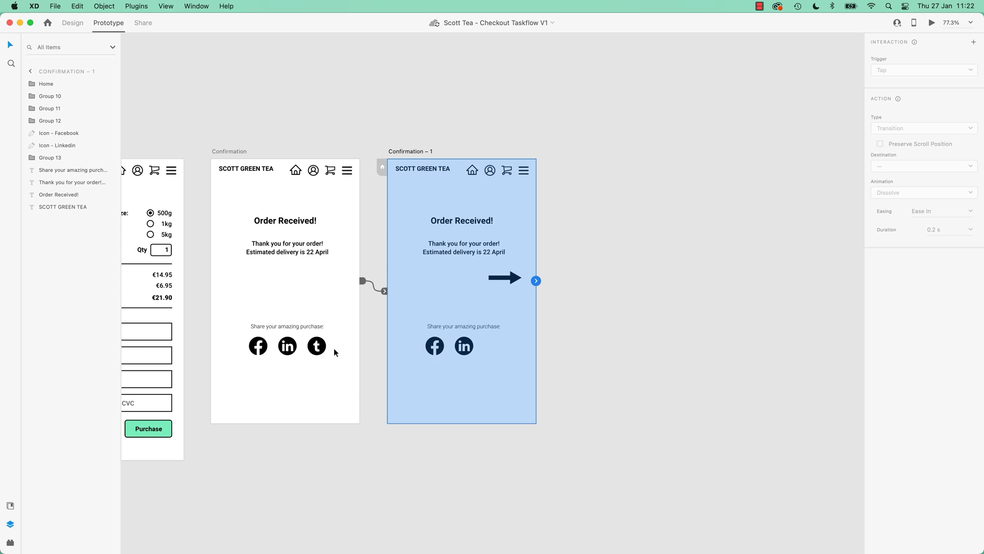
# - Paste the third share icon from Confirmation into Confirmation – 1 in place
pyautogui.click(319, 348)
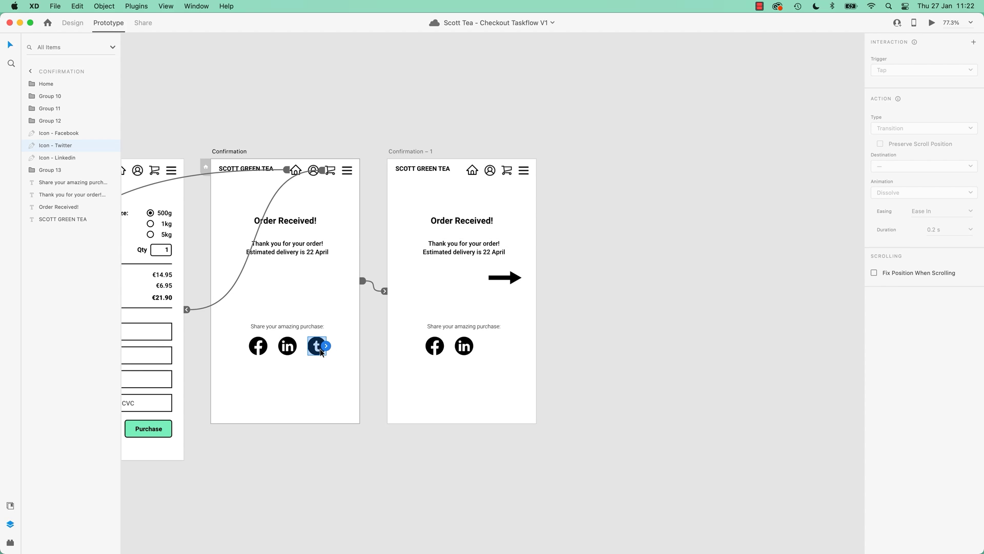
pyautogui.click(410, 152)
pyautogui.press('super+v')
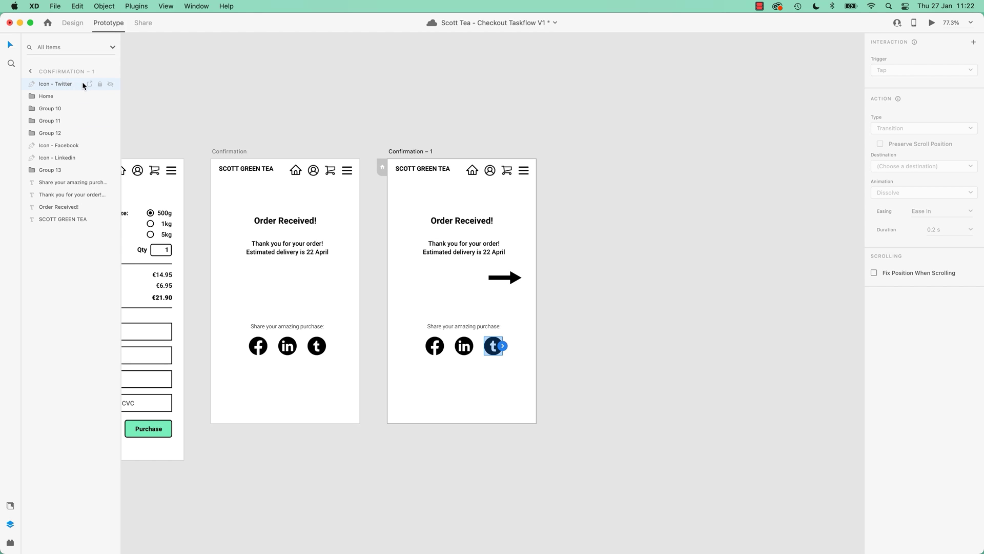
pyautogui.click(319, 347)
pyautogui.click(362, 129)
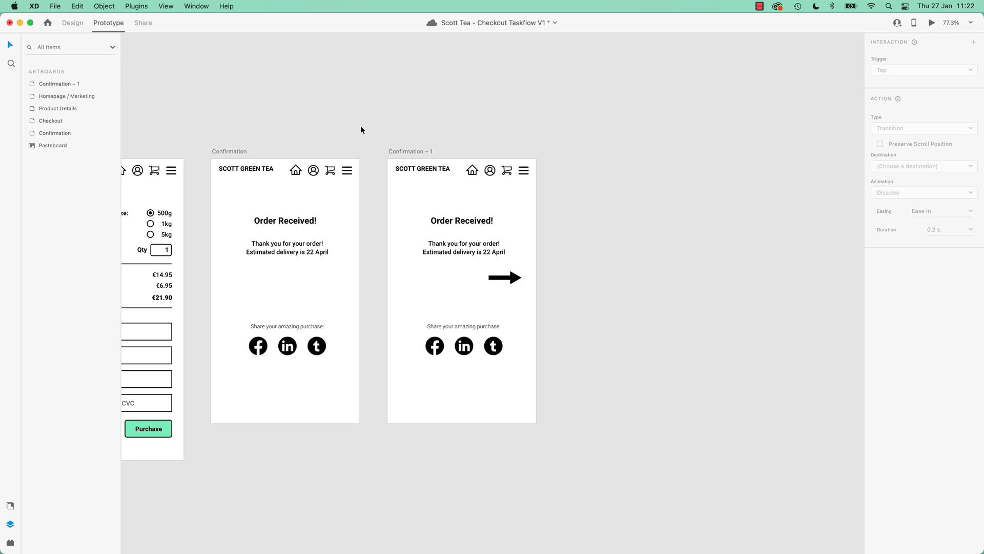
# - Preview the prototype from the homepage through Checkout to the Order Received screen
pyautogui.click(932, 23)
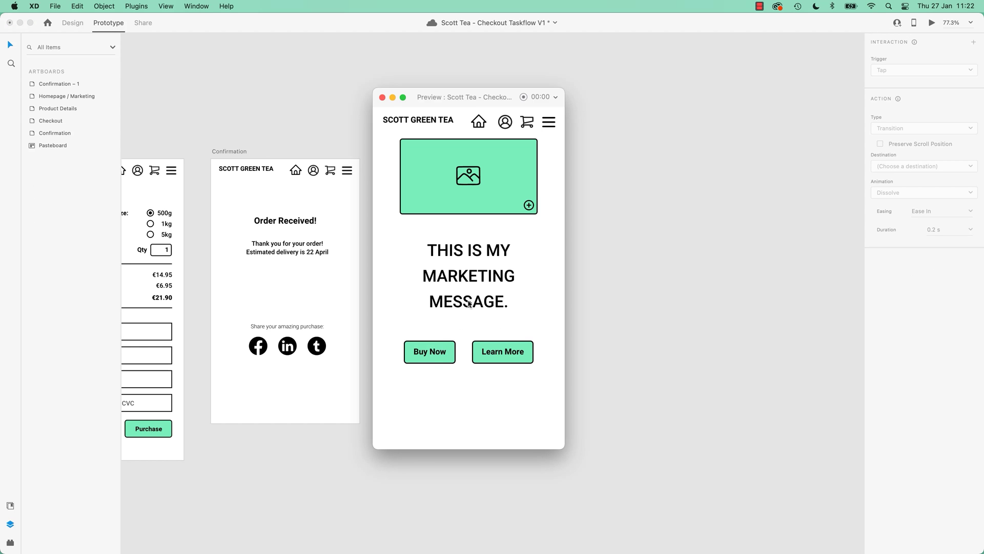
pyautogui.click(530, 125)
pyautogui.scroll(-3, 471, 284)
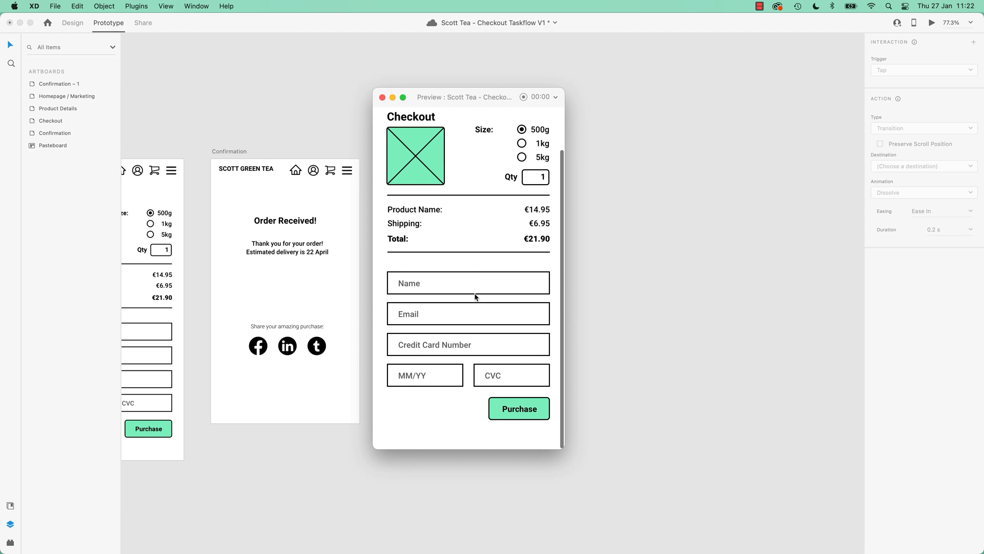
pyautogui.click(518, 409)
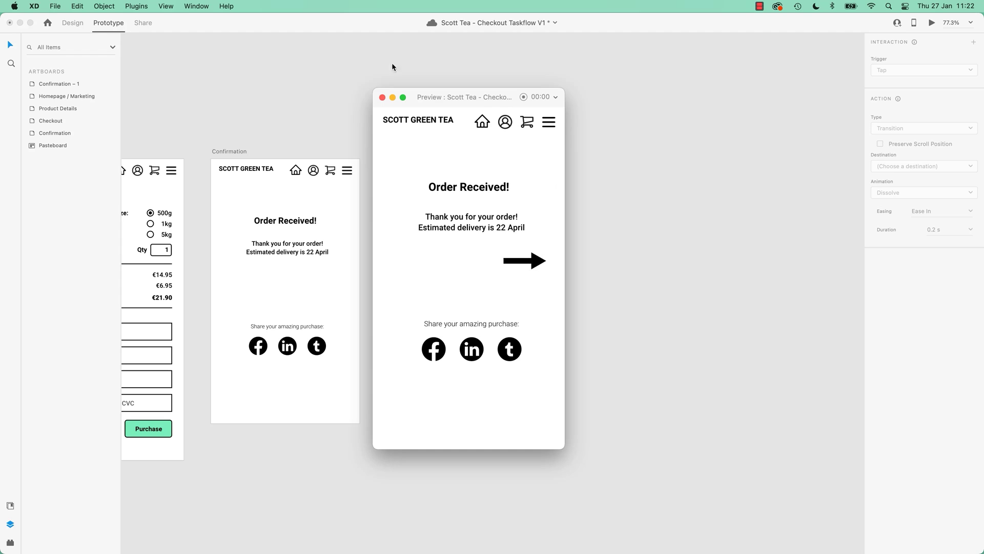
pyautogui.click(383, 97)
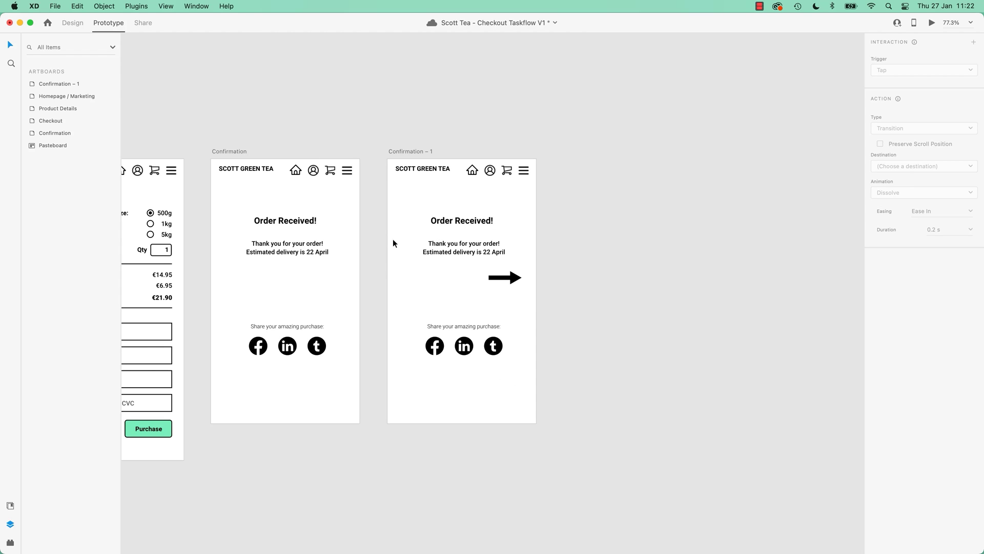
# - Set the arrow group on Confirmation to 100% opacity and the Confirmation – 1 arrow to 0%
pyautogui.click(237, 152)
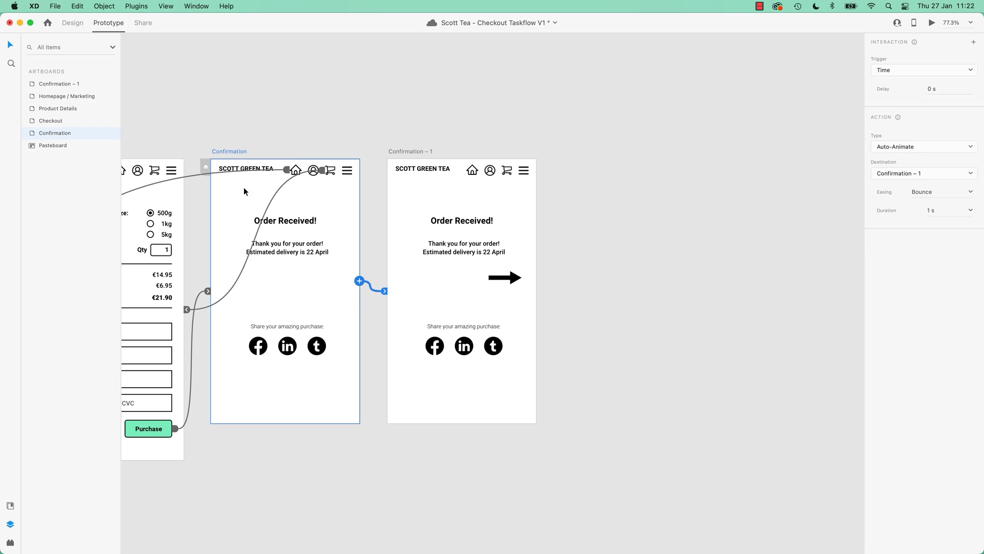
pyautogui.click(238, 278)
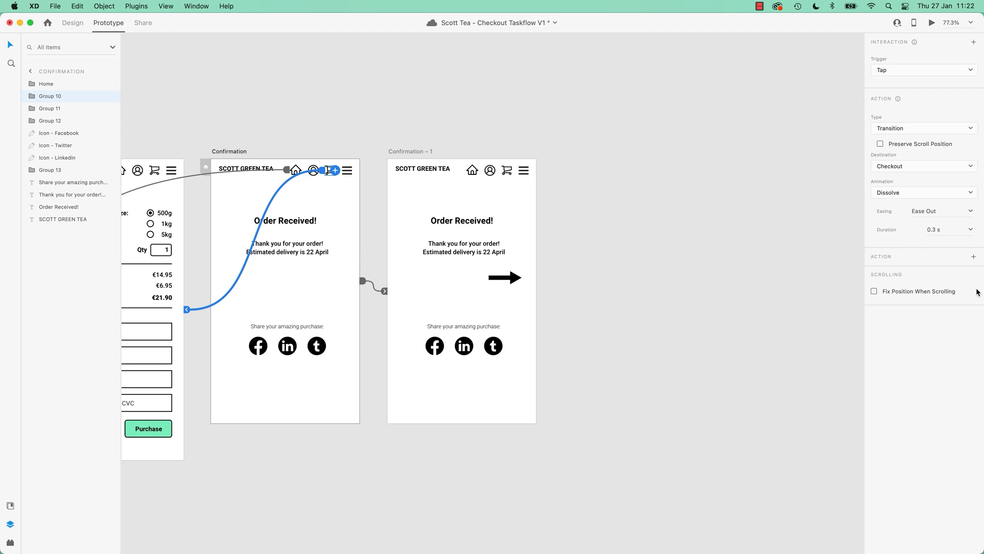
pyautogui.click(72, 23)
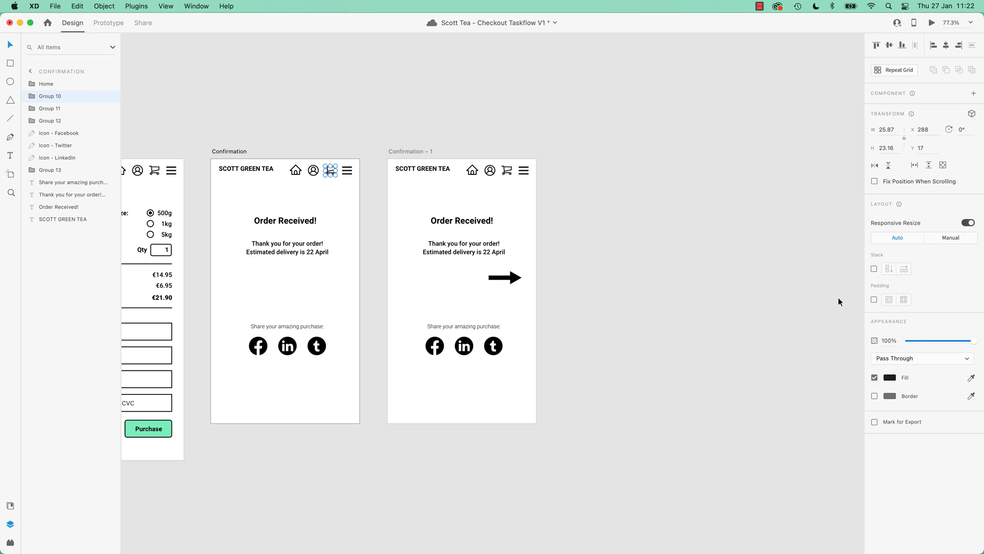
pyautogui.click(259, 278)
pyautogui.moveTo(913, 264); pyautogui.dragTo(974, 261)
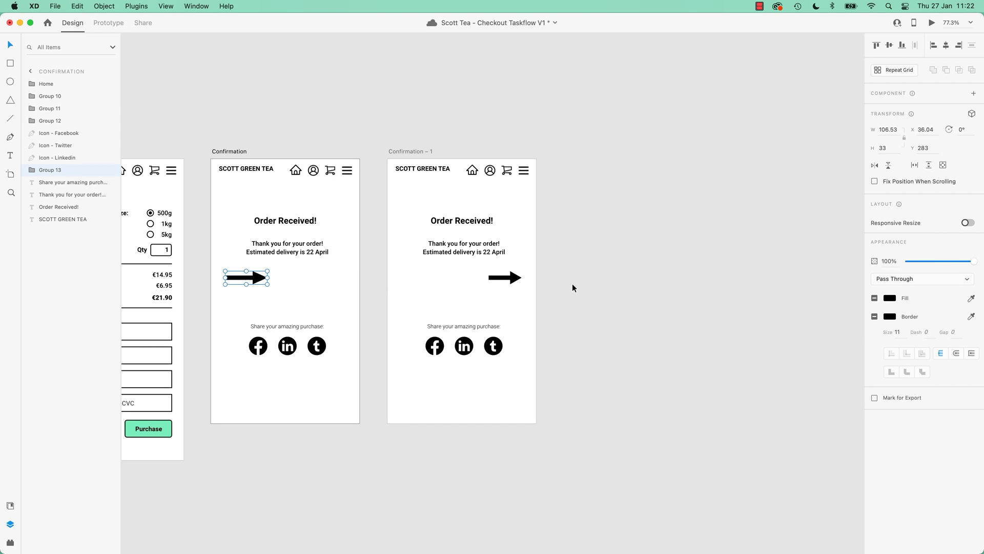
pyautogui.click(505, 277)
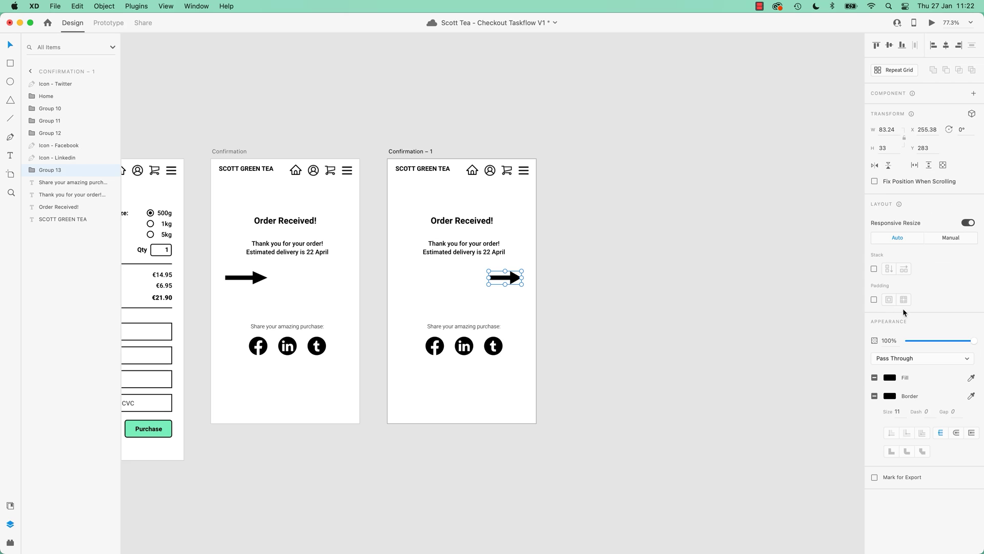
pyautogui.moveTo(946, 339); pyautogui.dragTo(844, 343)
pyautogui.click(646, 332)
# - Preview the Confirmation artboard to watch the arrow animate out
pyautogui.click(225, 151)
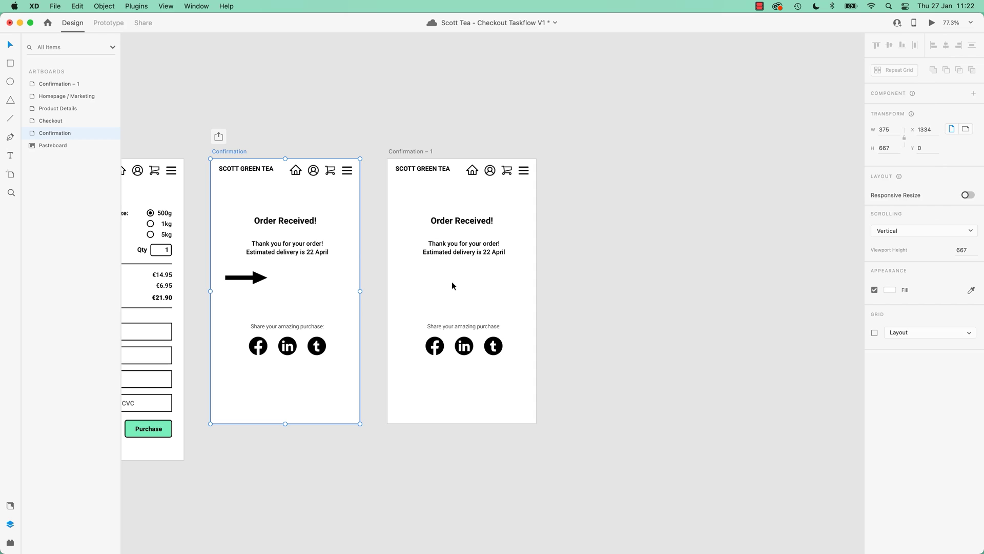
pyautogui.click(933, 23)
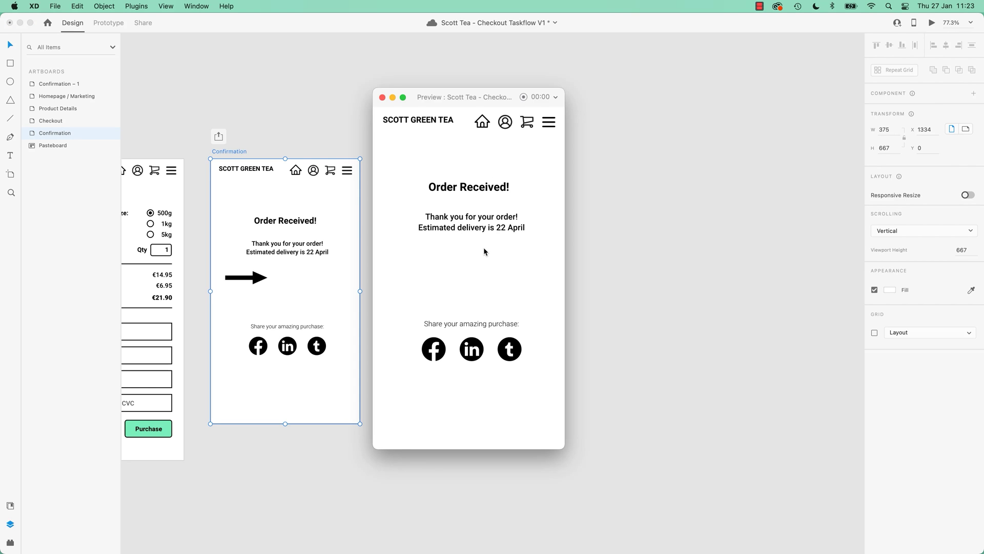
pyautogui.click(382, 98)
pyautogui.click(359, 117)
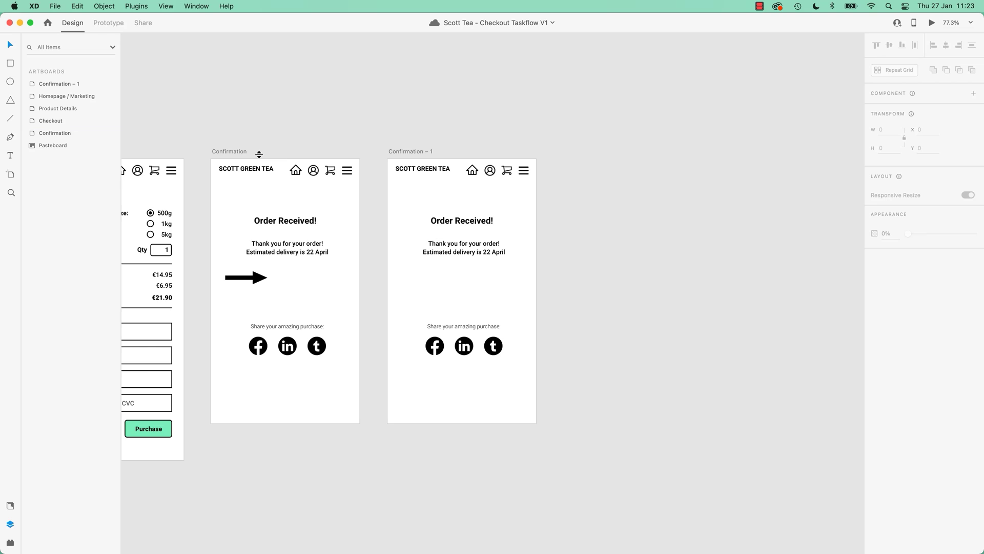
# - Duplicate Confirmation – 1 into a new Confirmation – 2 artboard and open the Import dialog
pyautogui.click(404, 151)
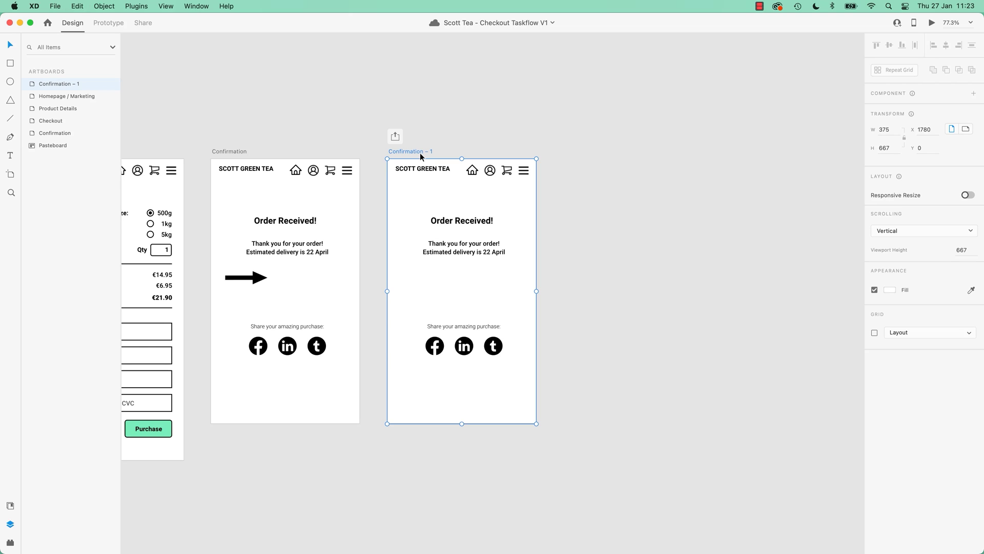
pyautogui.press('super+d')
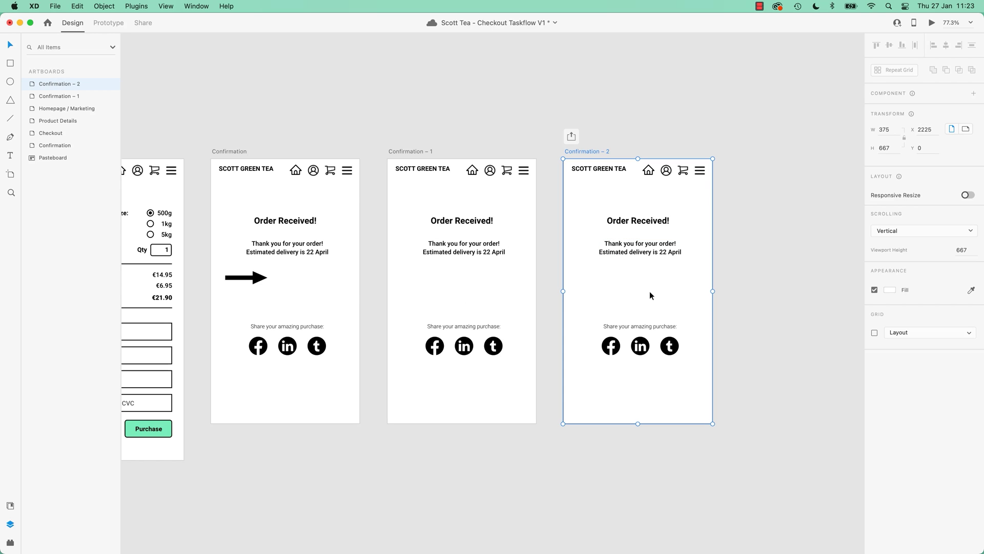
pyautogui.click(322, 78)
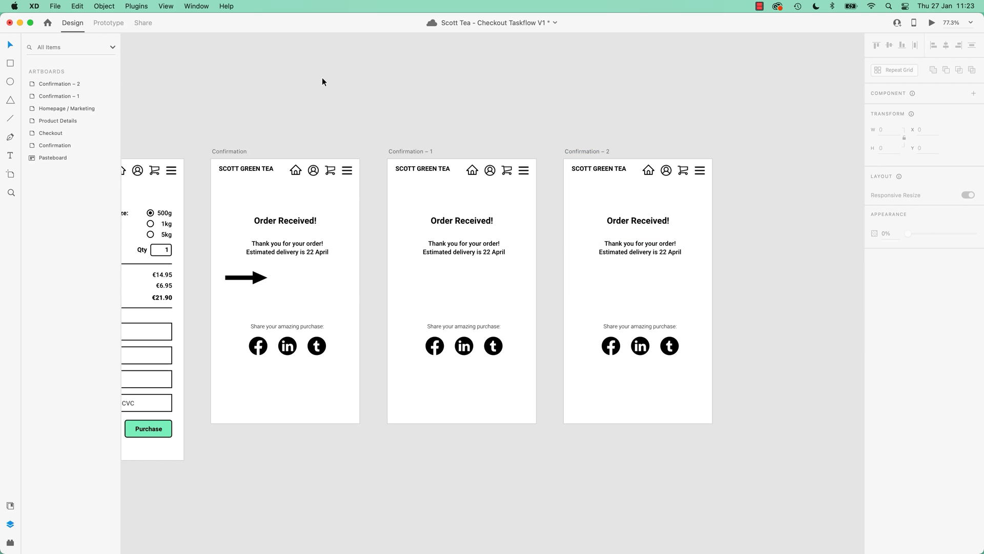
pyautogui.press('super+s')
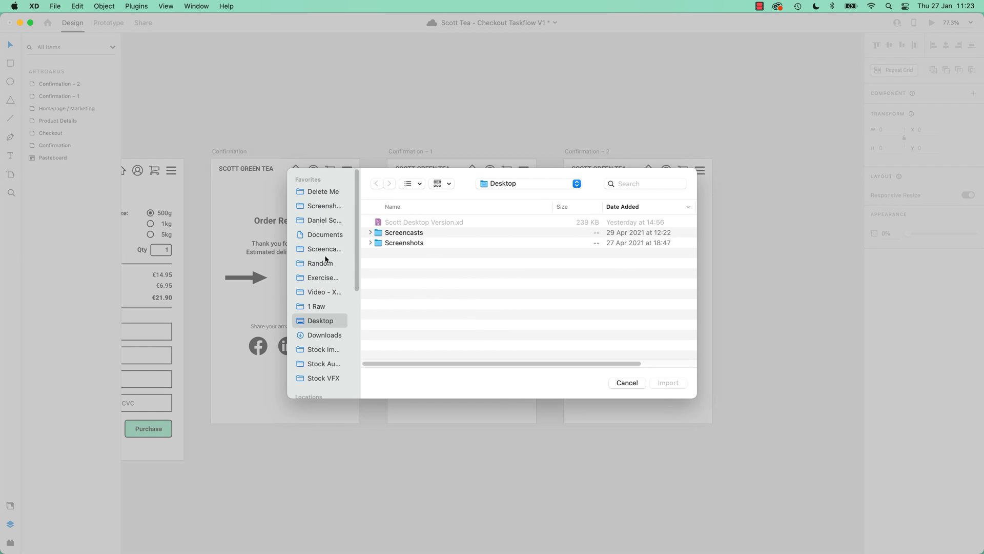
# - Import Icon - Tick.svg from Exercise Files onto Confirmation – 1 and resize it to 79×79
pyautogui.click(330, 278)
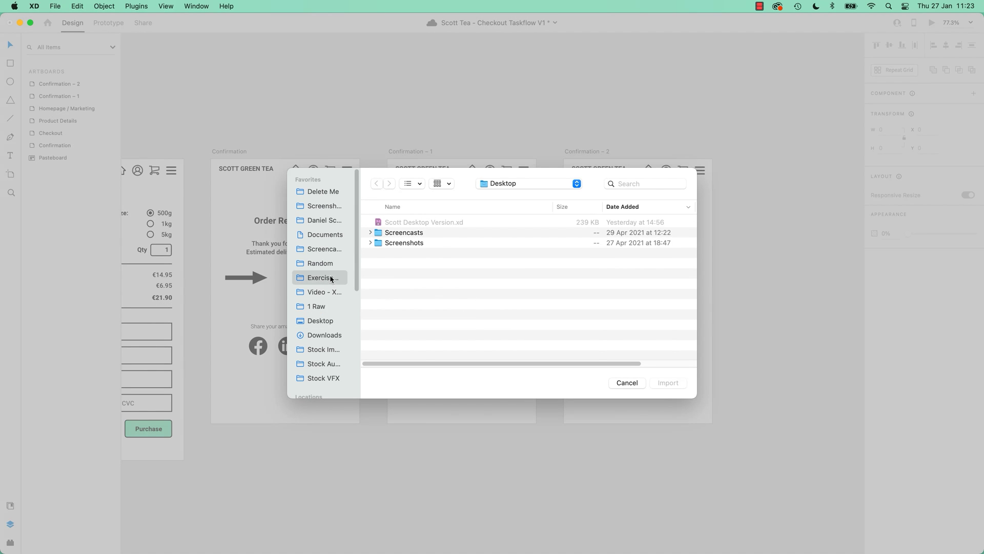
pyautogui.click(421, 223)
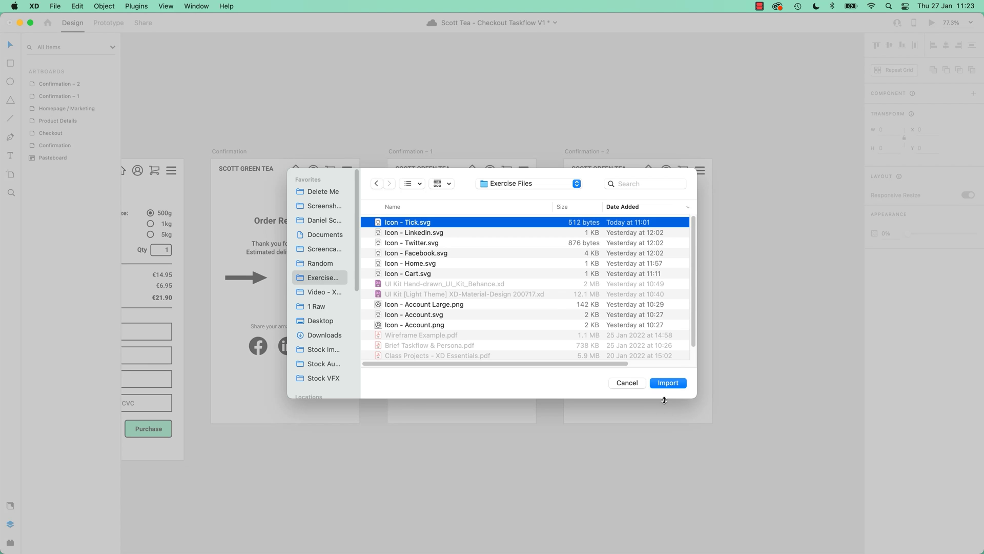
pyautogui.click(668, 382)
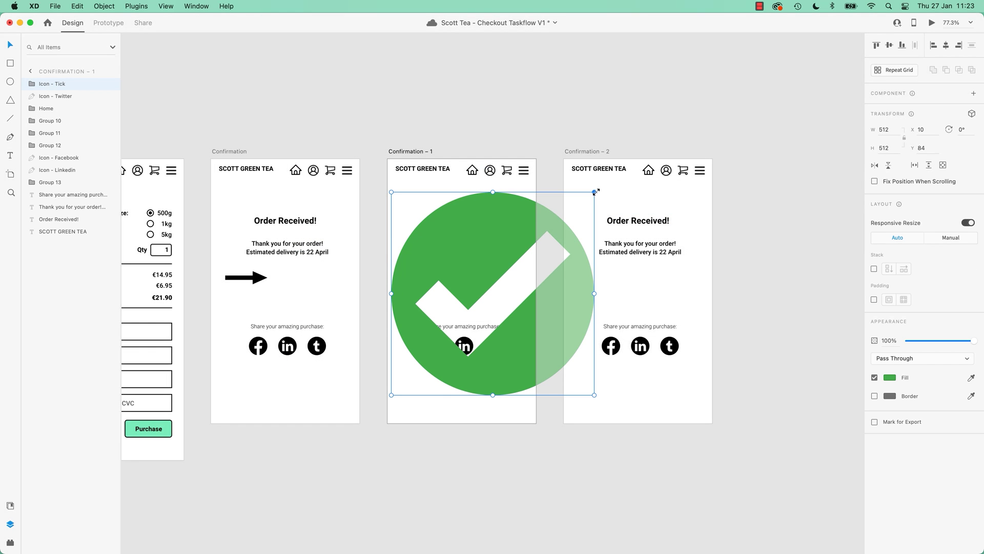
pyautogui.moveTo(595, 191); pyautogui.dragTo(470, 294)
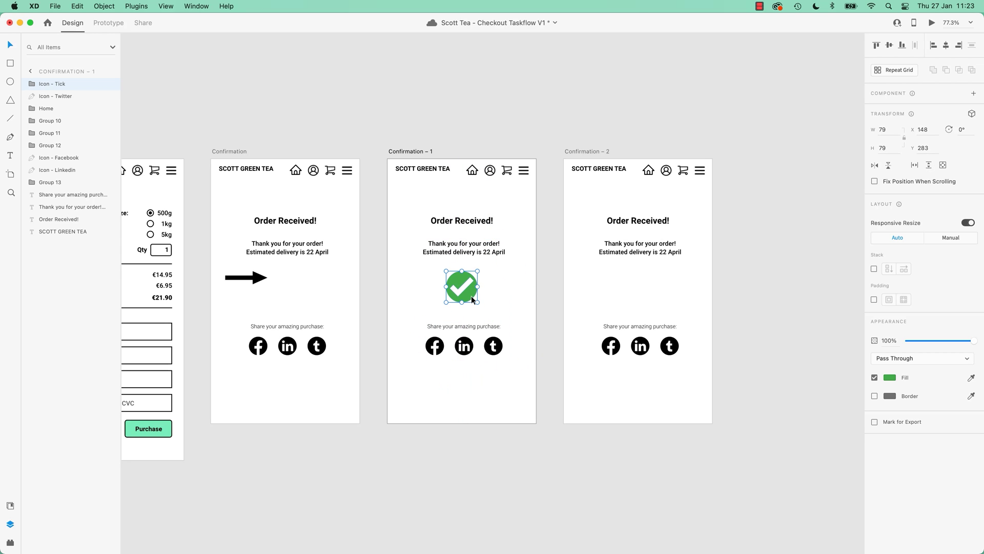
# - Paste the tick into Confirmation – 2 and set the Confirmation – 1 tick to 0% opacity
pyautogui.click(577, 155)
pyautogui.press('super+v')
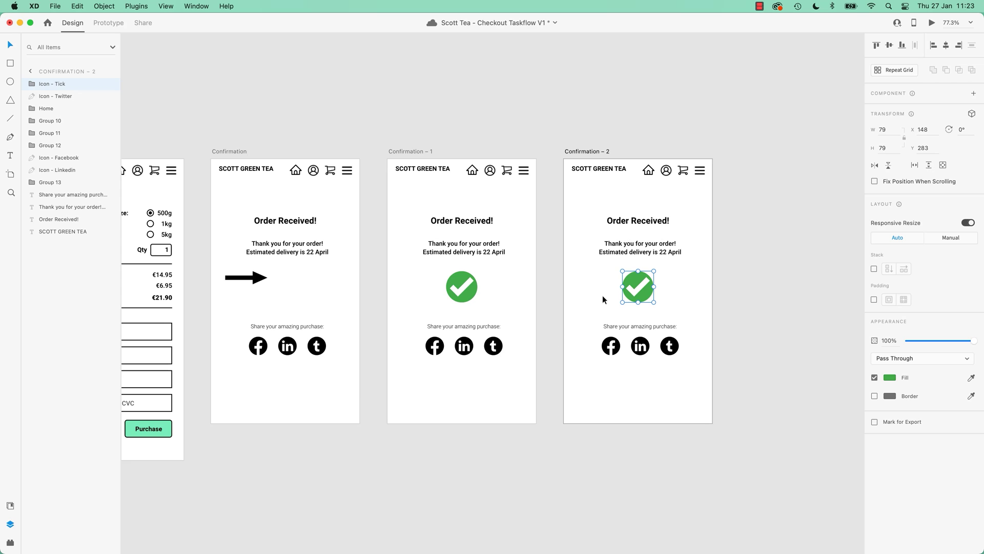
pyautogui.click(480, 298)
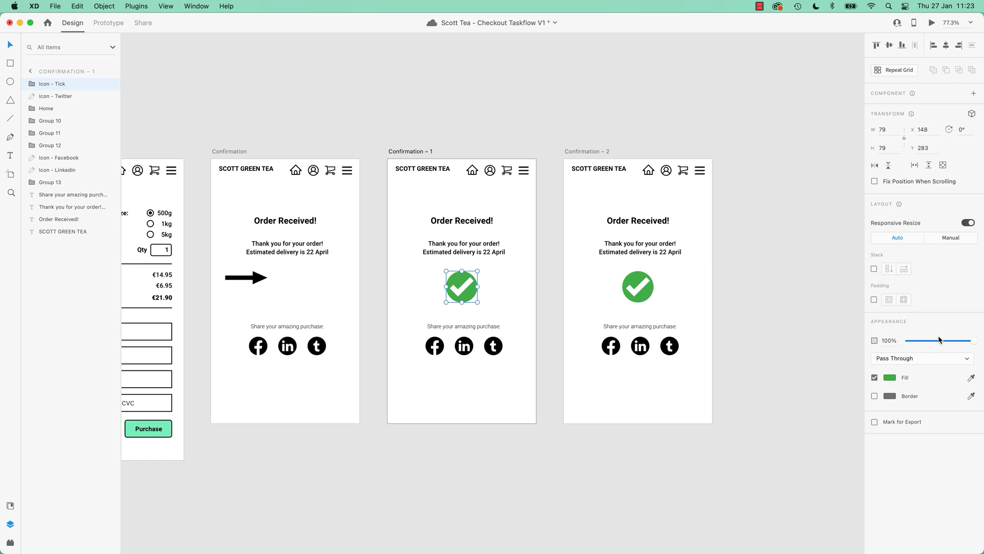
pyautogui.moveTo(939, 340); pyautogui.dragTo(906, 341)
pyautogui.click(431, 521)
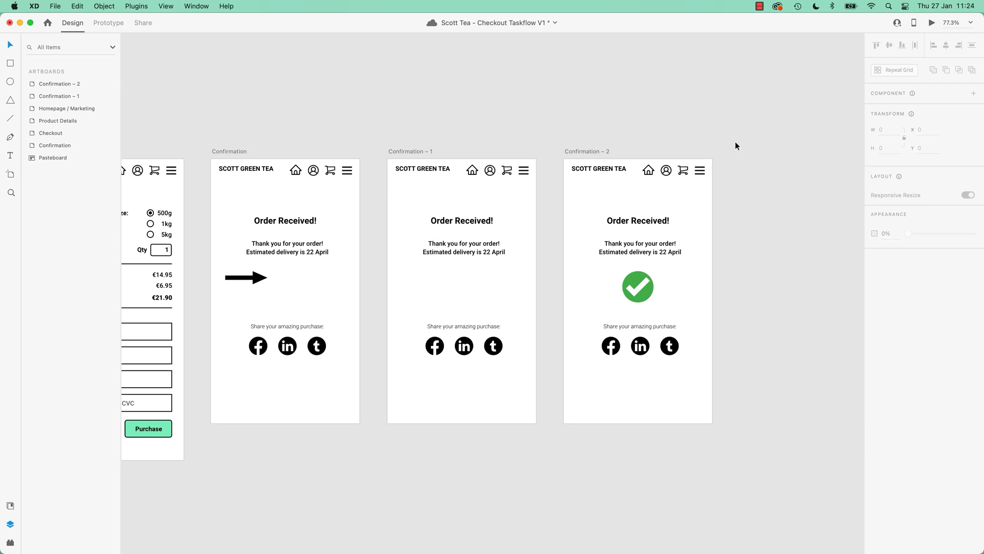
# - Play the prototype from the marketing screen via Buy Now and Purchase to Order Received
pyautogui.click(932, 22)
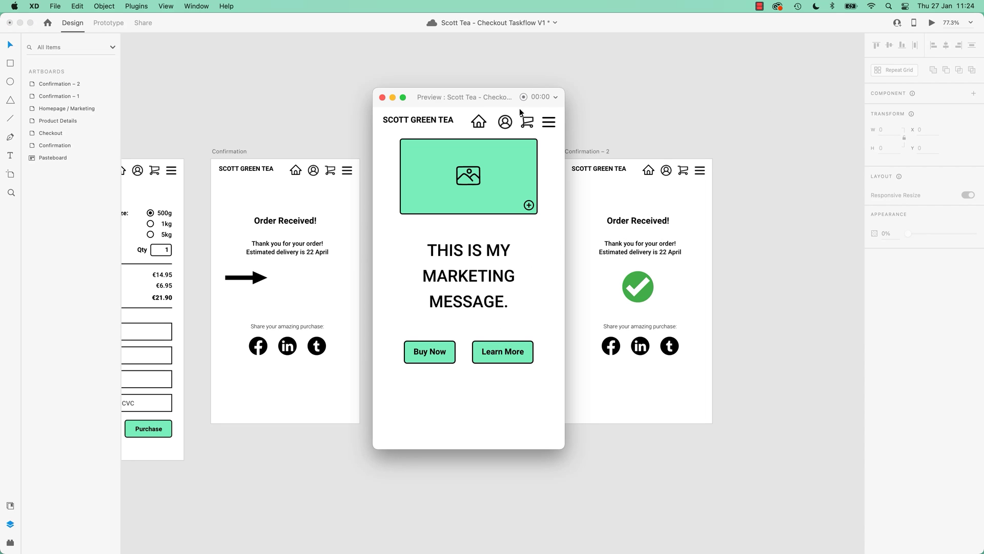
pyautogui.click(423, 358)
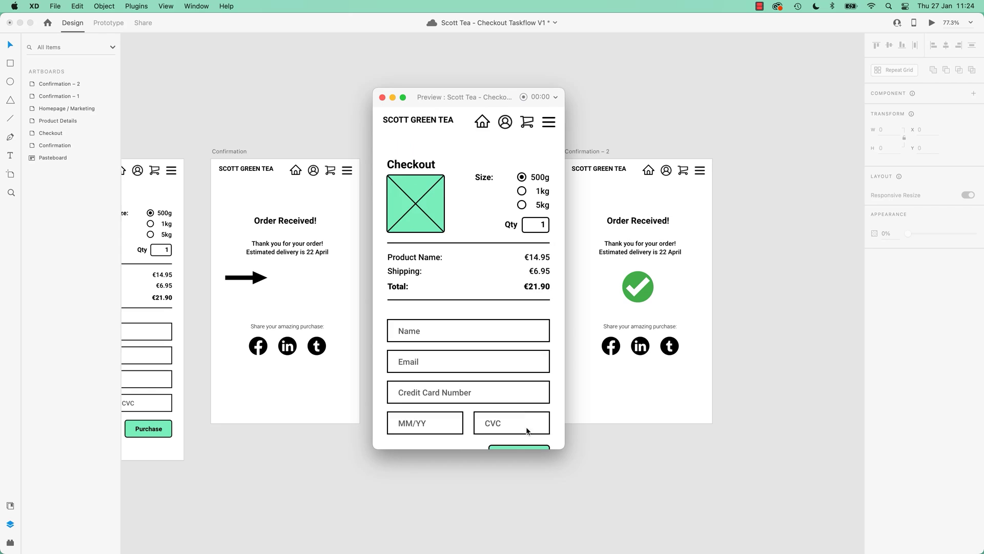
pyautogui.scroll(-3, 527, 431)
pyautogui.click(519, 408)
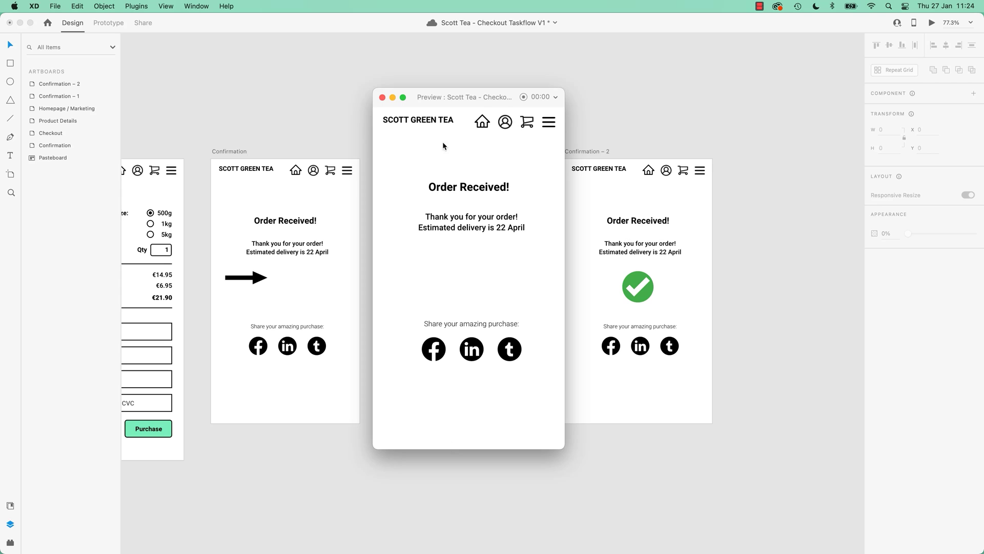
# - Close the preview and inspect the Confirmation and Confirmation – 1 wiring in Prototype mode
pyautogui.click(382, 97)
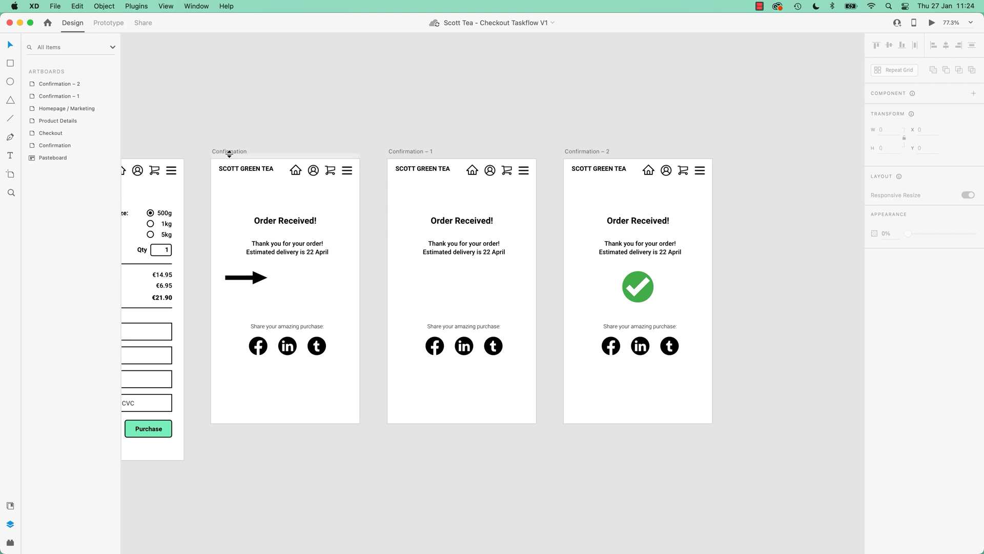
pyautogui.click(230, 152)
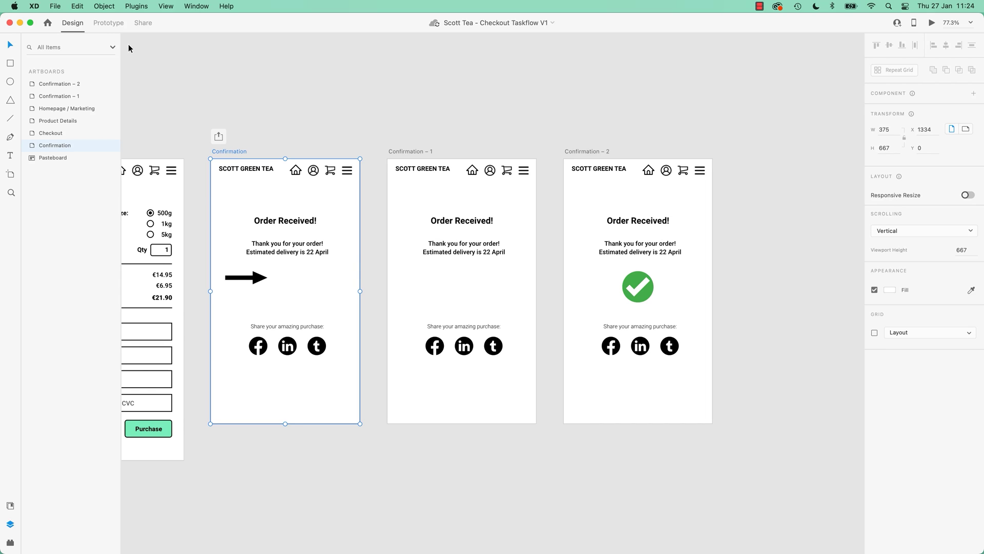
pyautogui.click(109, 23)
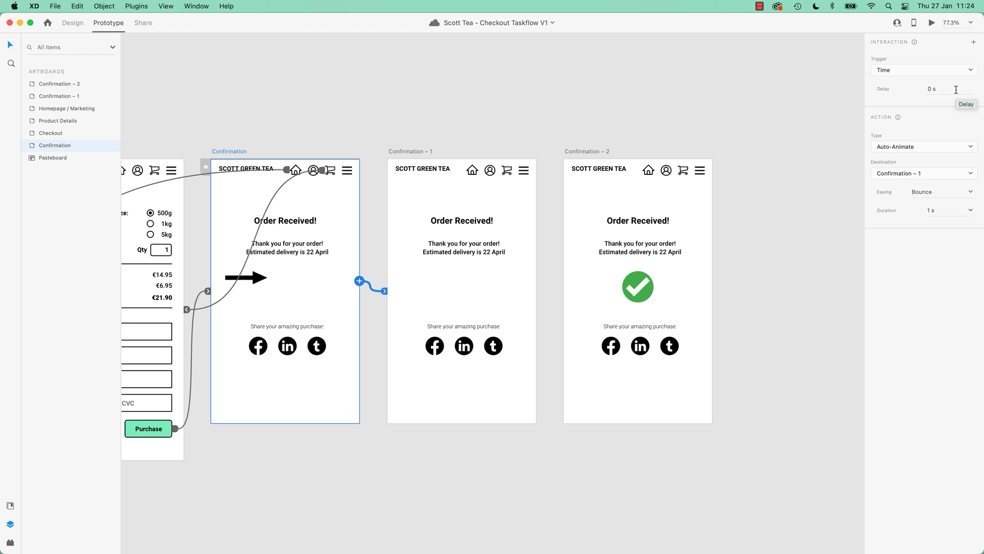
pyautogui.click(406, 152)
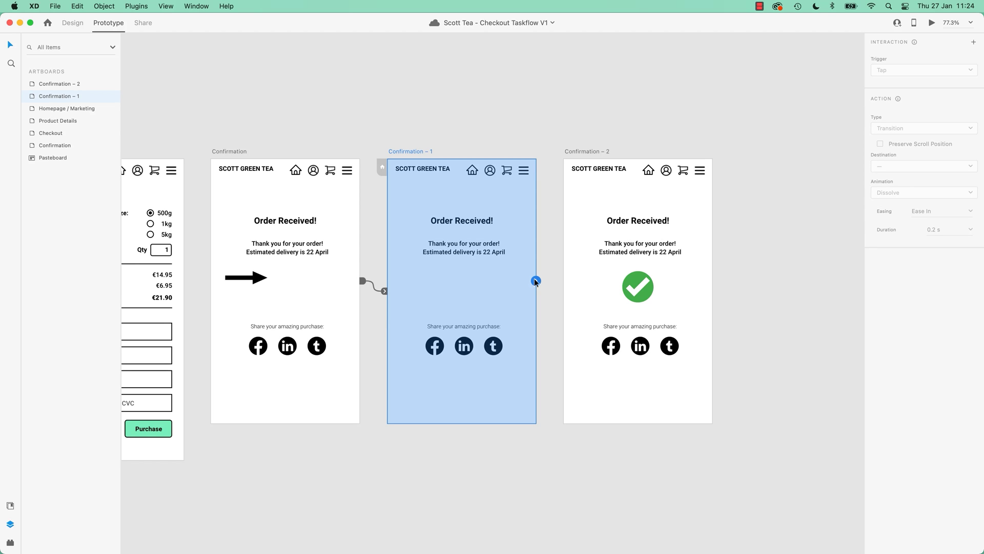
# - Wire Confirmation – 1 to Confirmation – 2 with a time-triggered 1 s auto-animate and easing None
pyautogui.moveTo(536, 281); pyautogui.dragTo(595, 289)
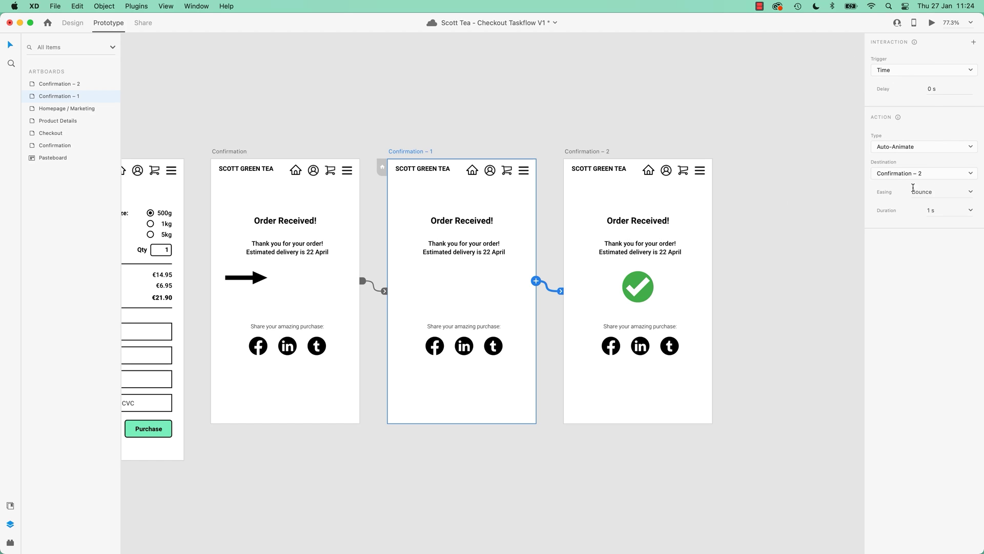
pyautogui.click(972, 192)
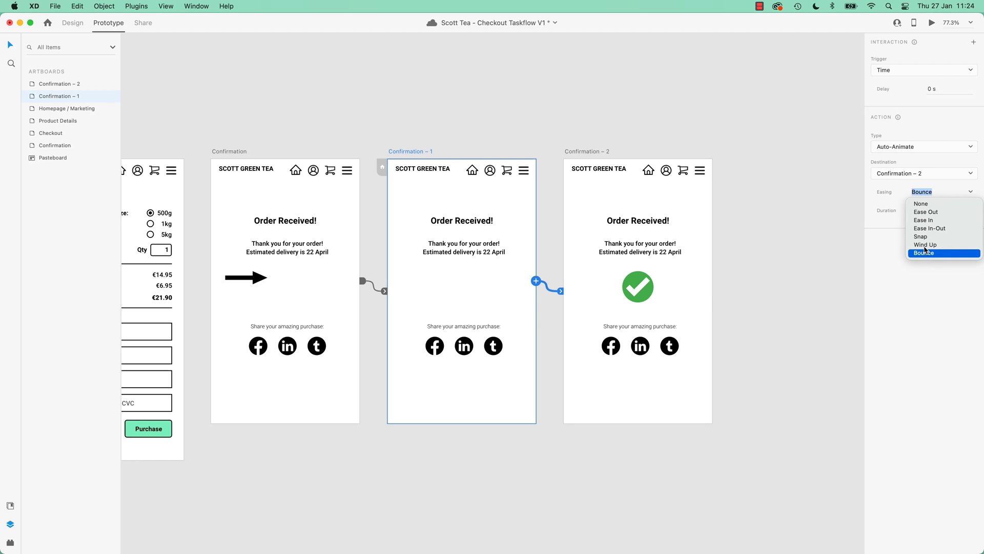
pyautogui.click(926, 212)
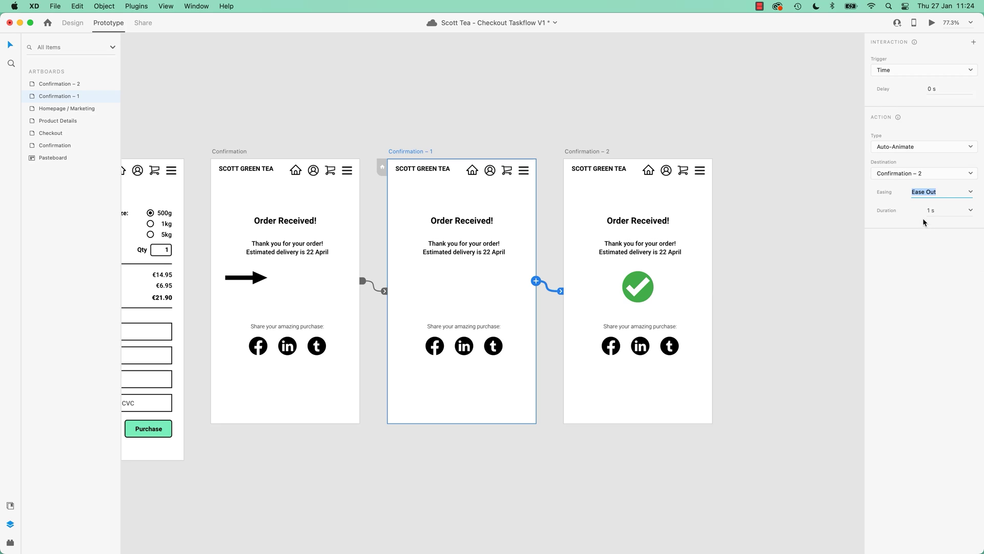
pyautogui.click(971, 193)
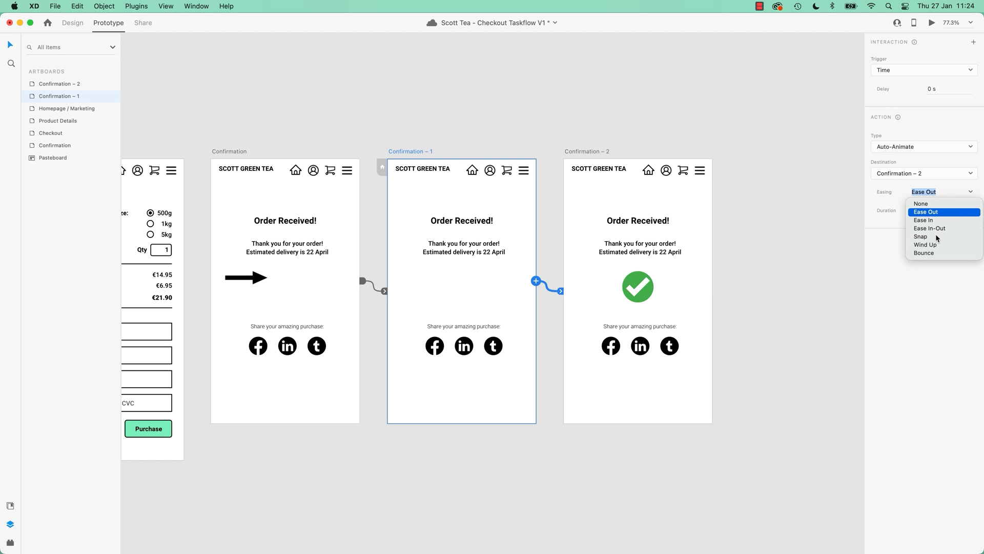
pyautogui.click(921, 204)
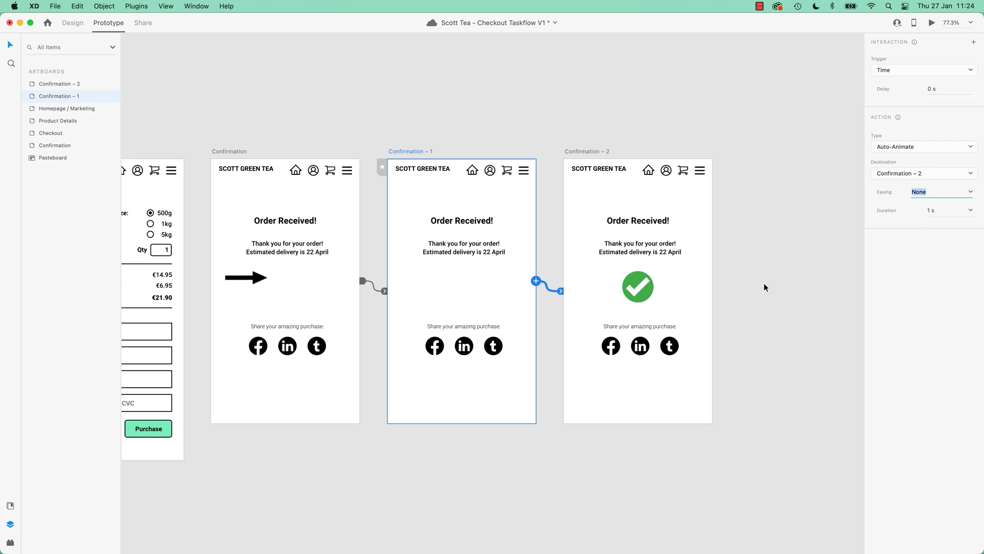
pyautogui.click(796, 188)
pyautogui.click(589, 153)
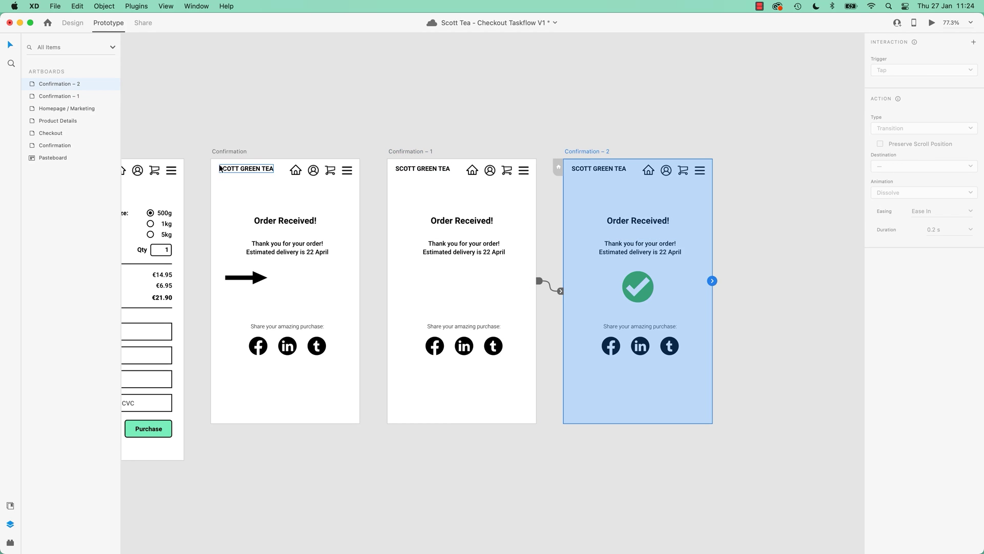
pyautogui.click(168, 190)
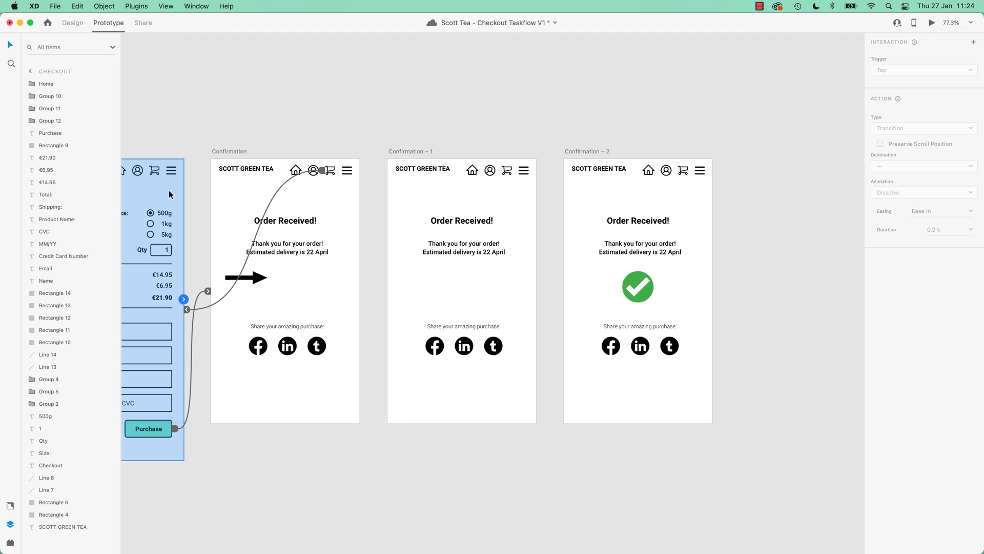
pyautogui.click(932, 23)
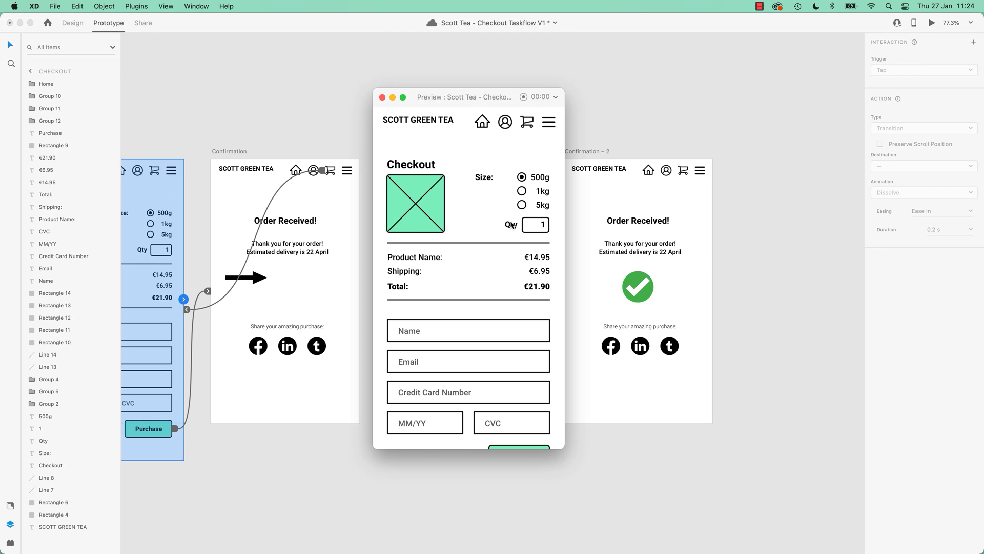
pyautogui.scroll(-2, 492, 380)
pyautogui.click(520, 409)
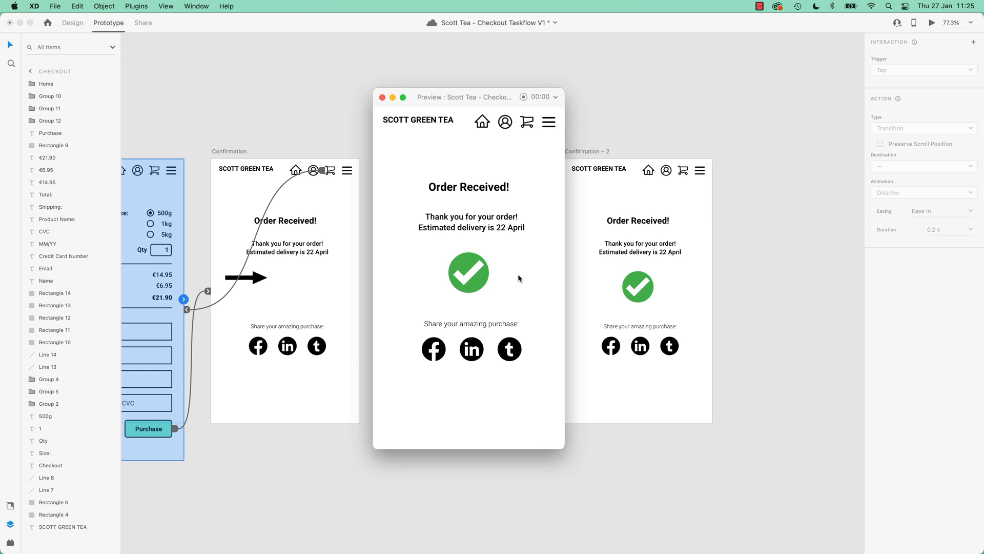
pyautogui.click(382, 97)
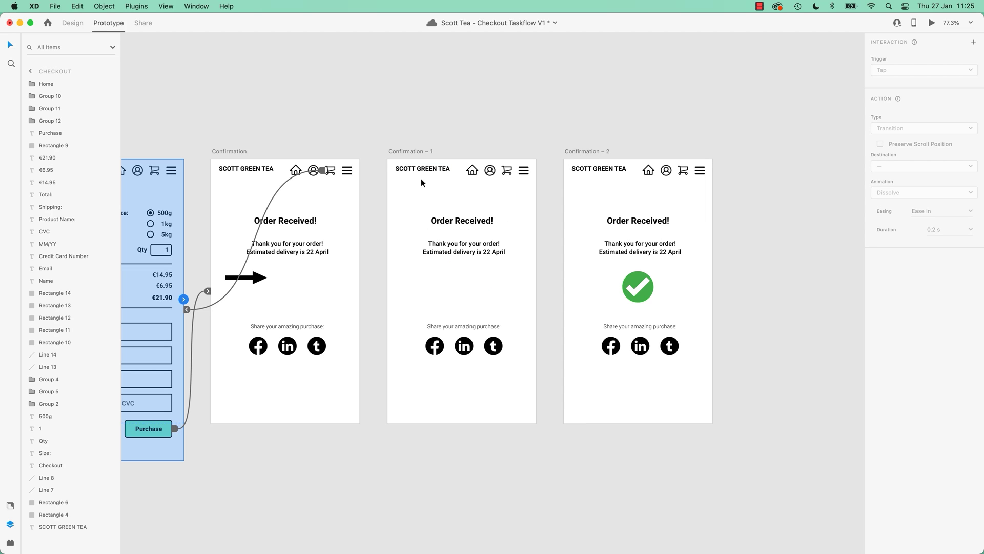
# - Set a 2 s delay on the Confirmation – 1 time trigger and start the preview
pyautogui.click(415, 151)
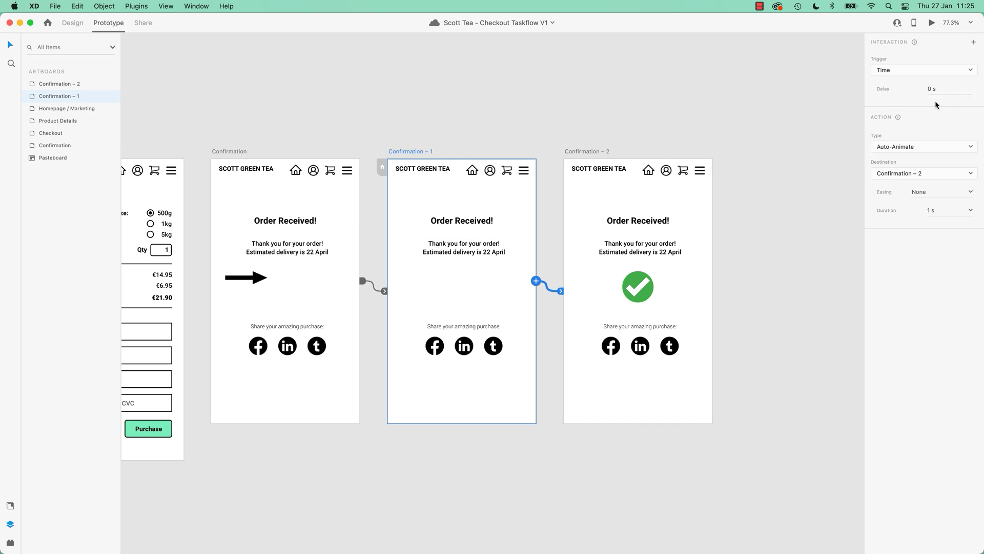
pyautogui.click(946, 89)
pyautogui.write('2')
pyautogui.click(794, 184)
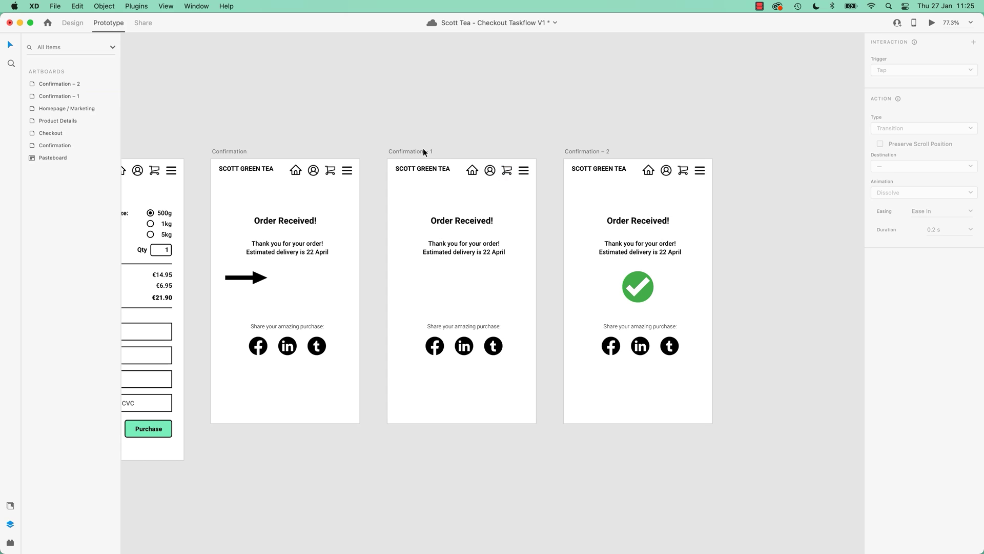
pyautogui.click(932, 22)
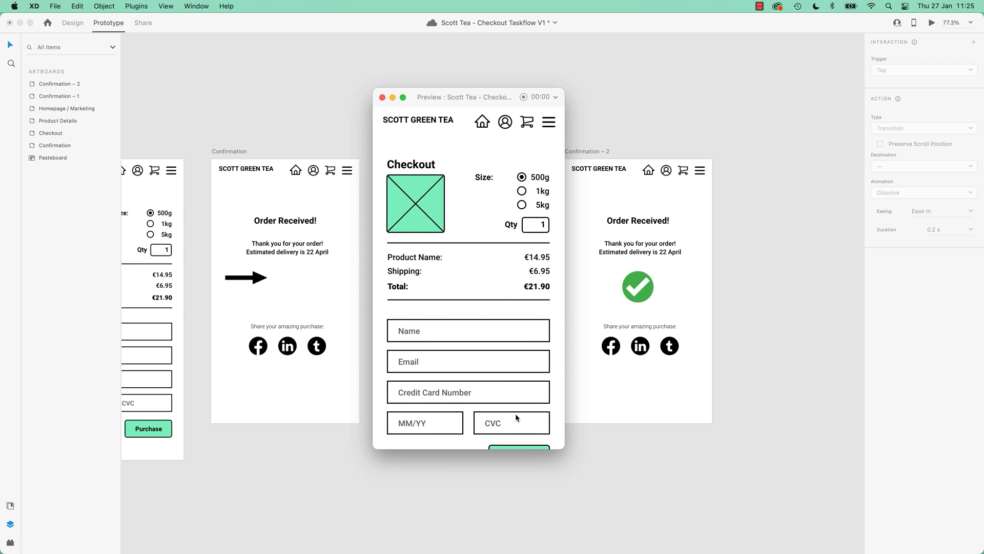
# - Click Purchase in the preview to watch the green tick appear on Order Received
pyautogui.scroll(-2, 515, 416)
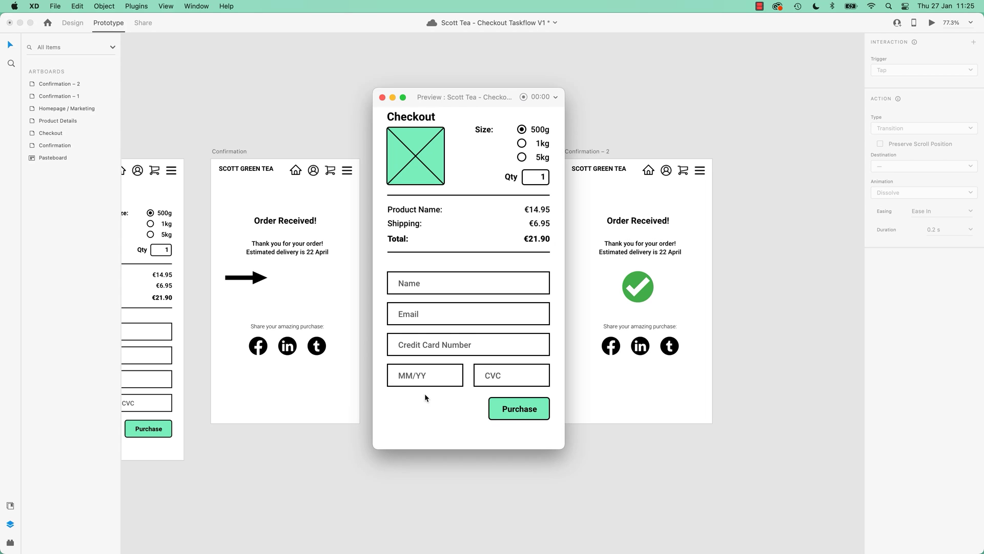
pyautogui.click(533, 413)
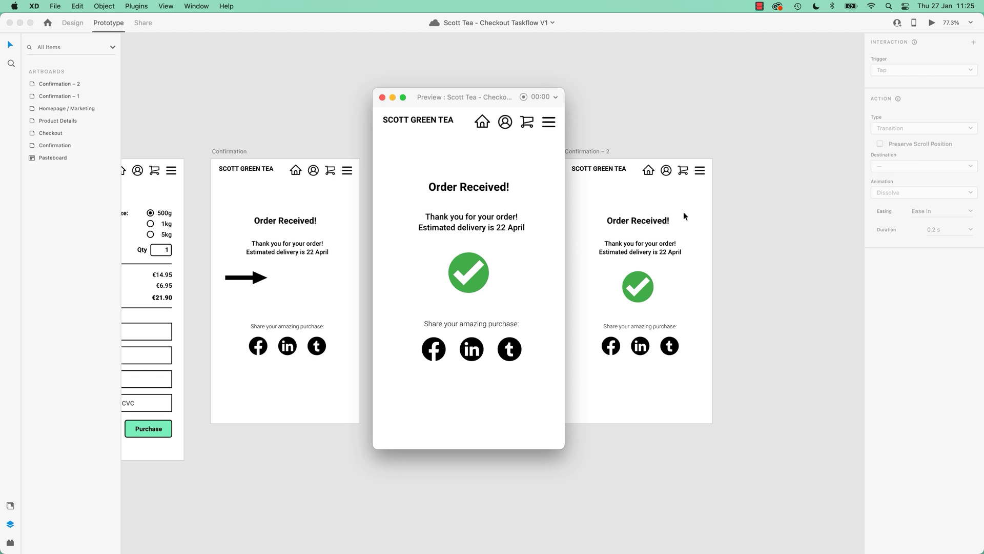
# - Close the preview window to return to the Checkout and Confirmation artboards
pyautogui.click(382, 98)
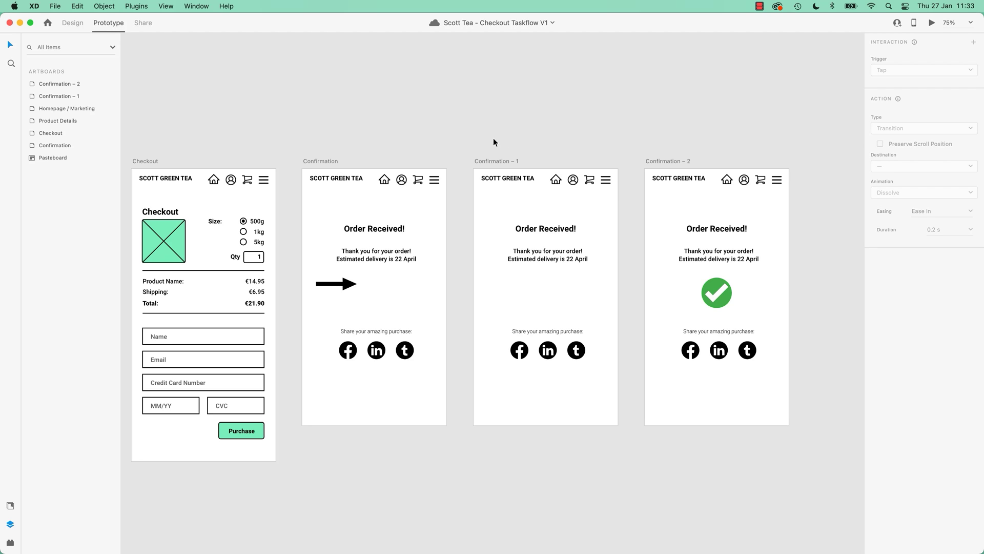
# - Add a new iPhone 8, SE sized artboard in Design mode
pyautogui.moveTo(460, 311); pyautogui.dragTo(488, 121)
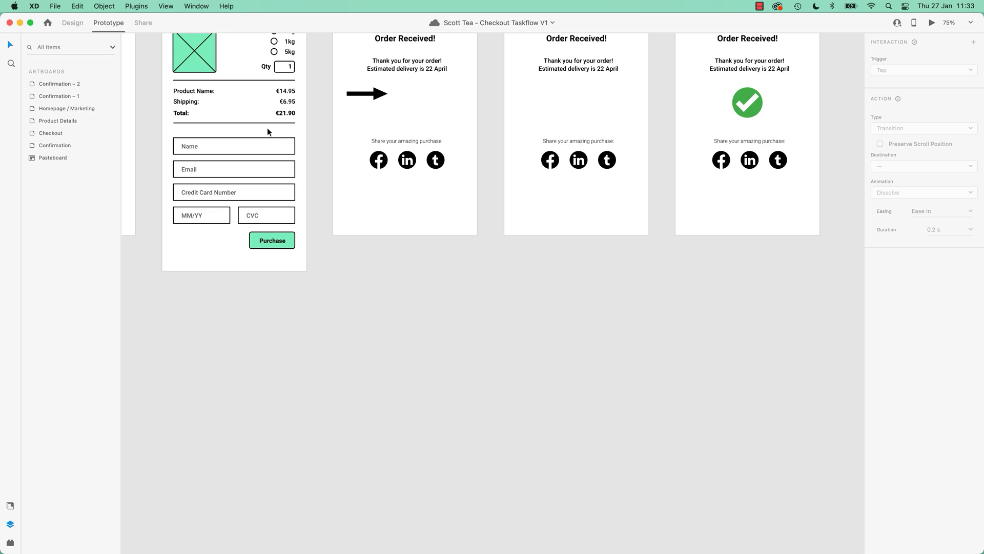
pyautogui.click(74, 22)
pyautogui.click(11, 176)
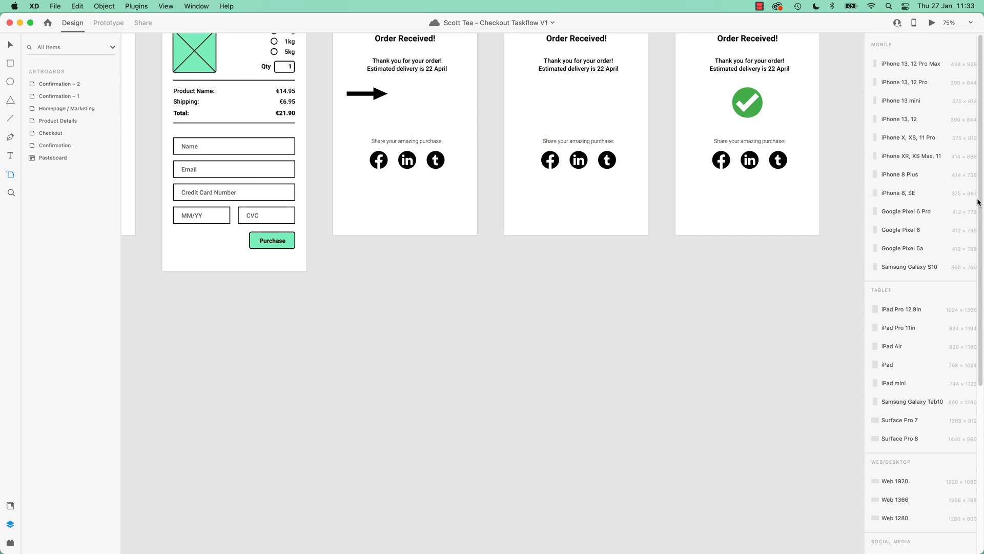
pyautogui.click(882, 195)
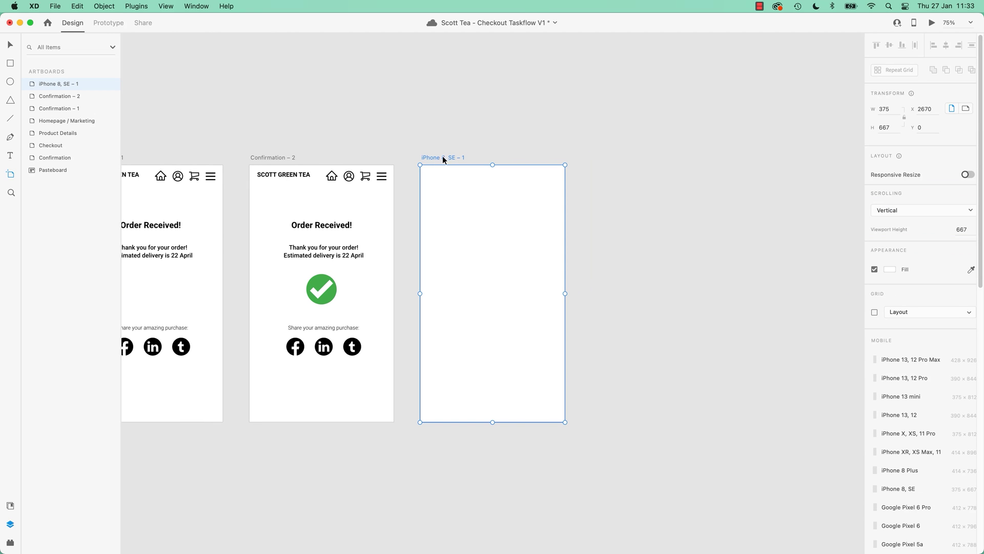
# - Position the new artboard below the Confirmation screens
pyautogui.moveTo(443, 160); pyautogui.dragTo(465, 390)
pyautogui.scroll(-5, 465, 390)
pyautogui.hscroll(-8, 466, 390)
pyautogui.moveTo(770, 212); pyautogui.dragTo(240, 286)
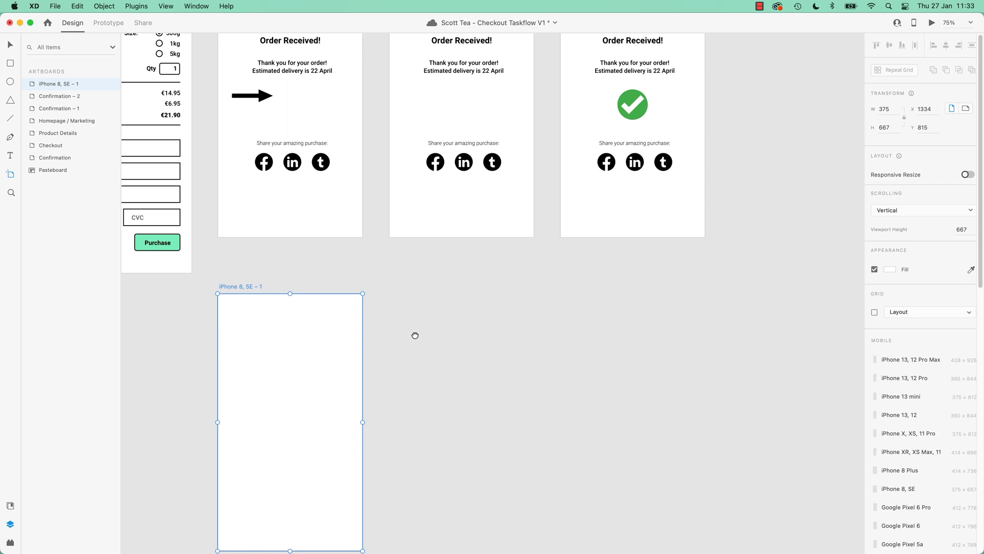
pyautogui.scroll(-2, 415, 336)
pyautogui.hscroll(-4, 415, 337)
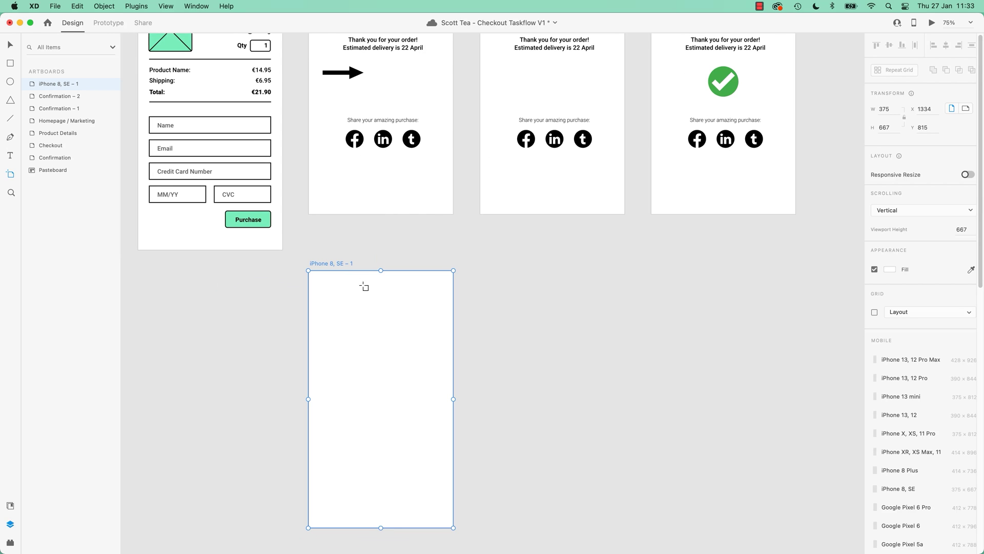
pyautogui.click(10, 81)
# - Draw a circle on the new artboard and fill it bright yellow-green (HSB 72/100/100)
pyautogui.moveTo(353, 320); pyautogui.dragTo(431, 399)
pyautogui.click(890, 316)
pyautogui.moveTo(803, 339); pyautogui.dragTo(831, 286)
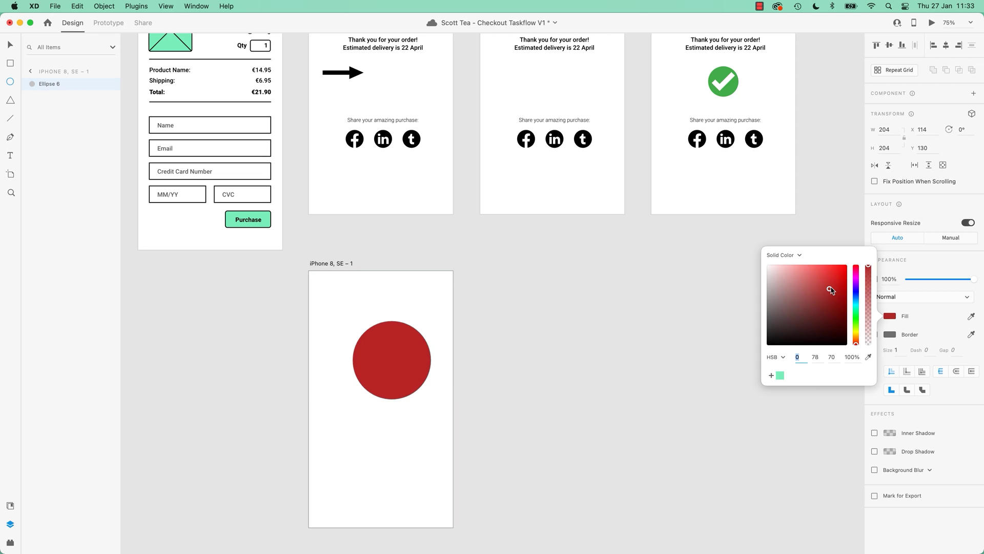
pyautogui.moveTo(855, 339); pyautogui.dragTo(856, 329)
pyautogui.moveTo(820, 328); pyautogui.dragTo(863, 247)
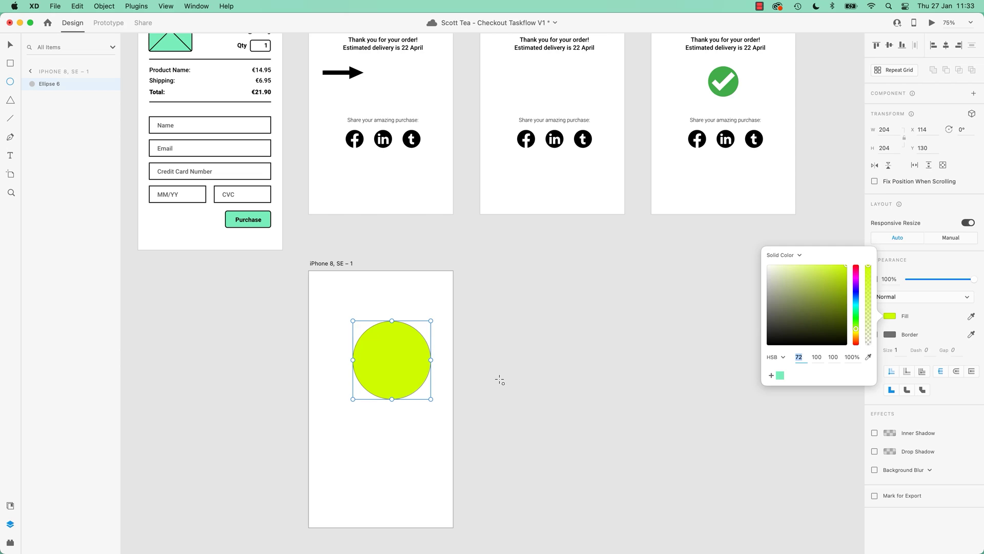
# - Nudge the circle slightly left and down, then select the iPhone 8, SE – 1 artboard
pyautogui.click(10, 45)
pyautogui.moveTo(382, 360); pyautogui.dragTo(371, 367)
pyautogui.click(333, 265)
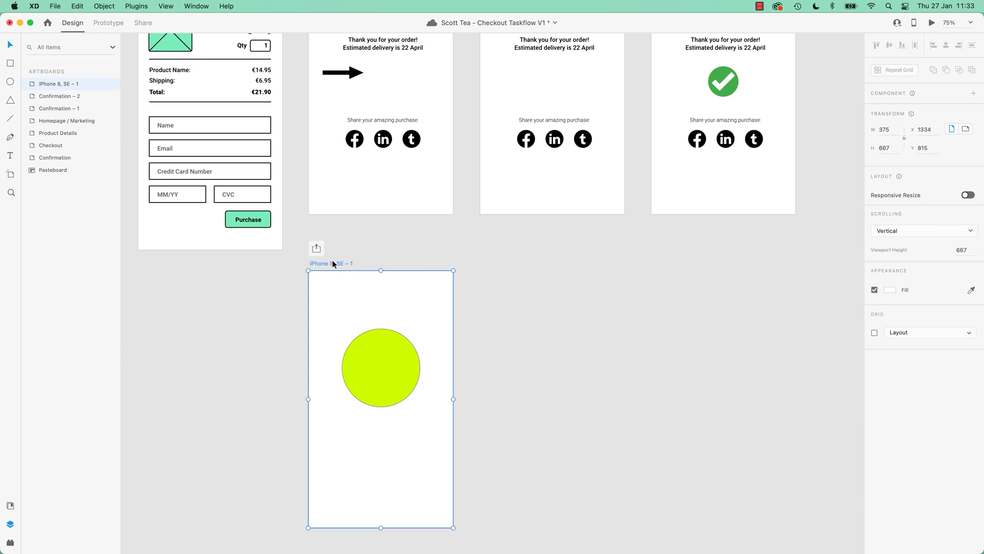
# - Duplicate the iPhone 8, SE – 1 artboard together with its circle
pyautogui.press('super+d')
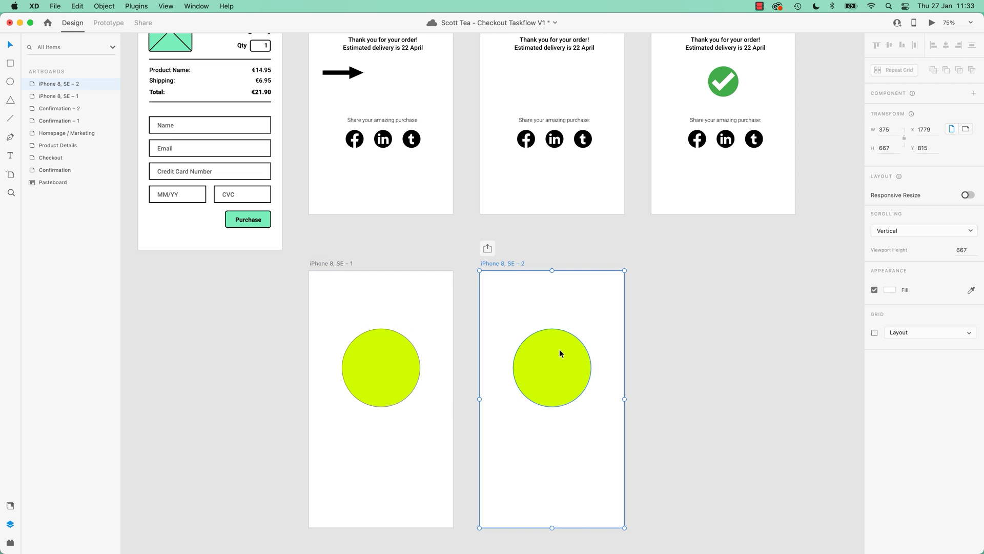
pyautogui.click(611, 310)
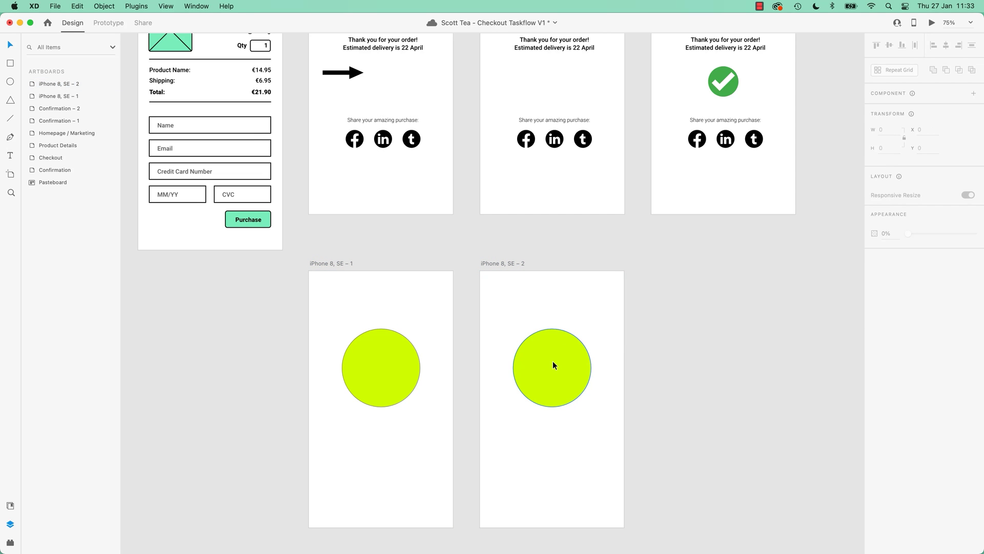
pyautogui.click(386, 367)
pyautogui.click(557, 375)
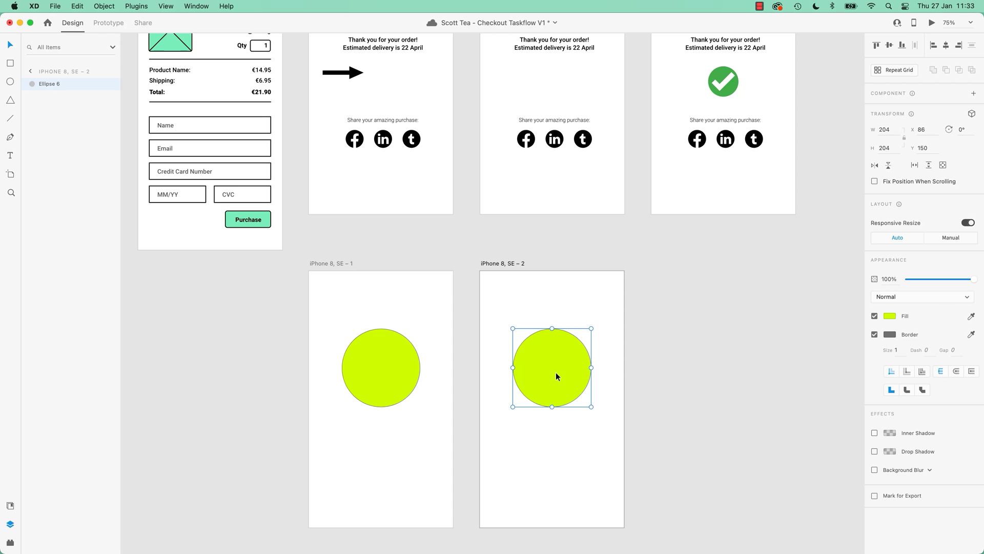
pyautogui.click(390, 373)
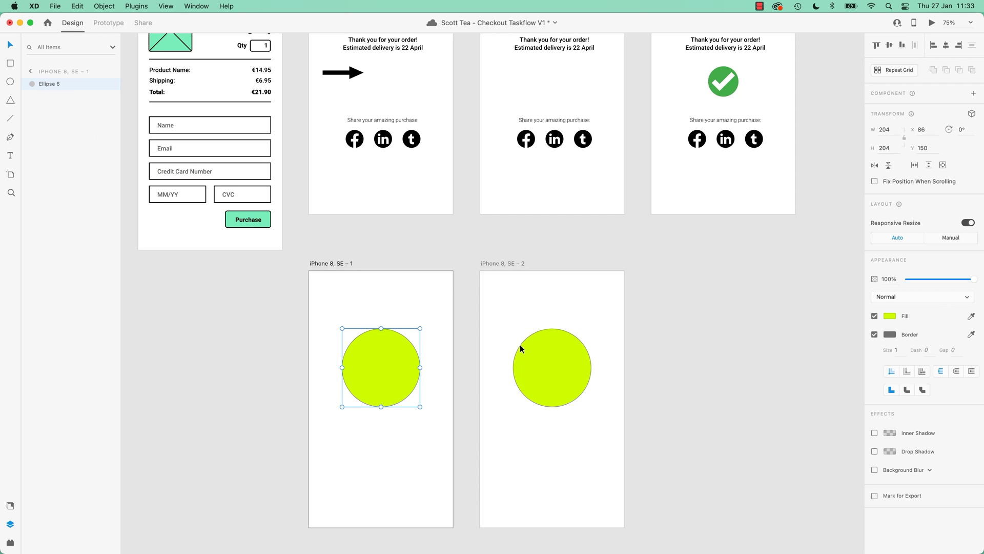
pyautogui.click(336, 263)
# - Rename the two artboards 'Animation 1' and 'Animation 2'
pyautogui.doubleClick(335, 262)
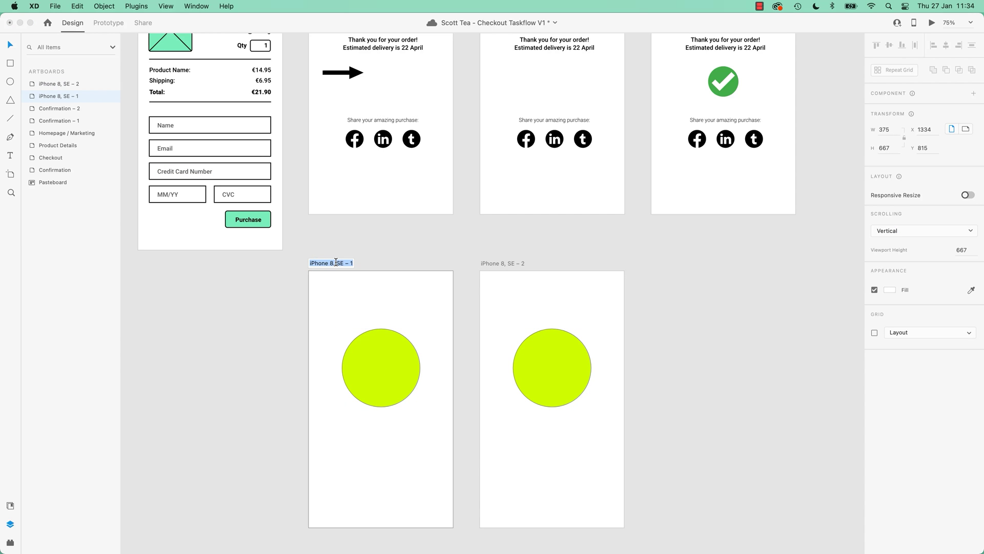
pyautogui.write('Animation 1')
pyautogui.press('super+a')
pyautogui.press('super+c')
pyautogui.click(505, 260)
pyautogui.doubleClick(504, 263)
pyautogui.press('super+v')
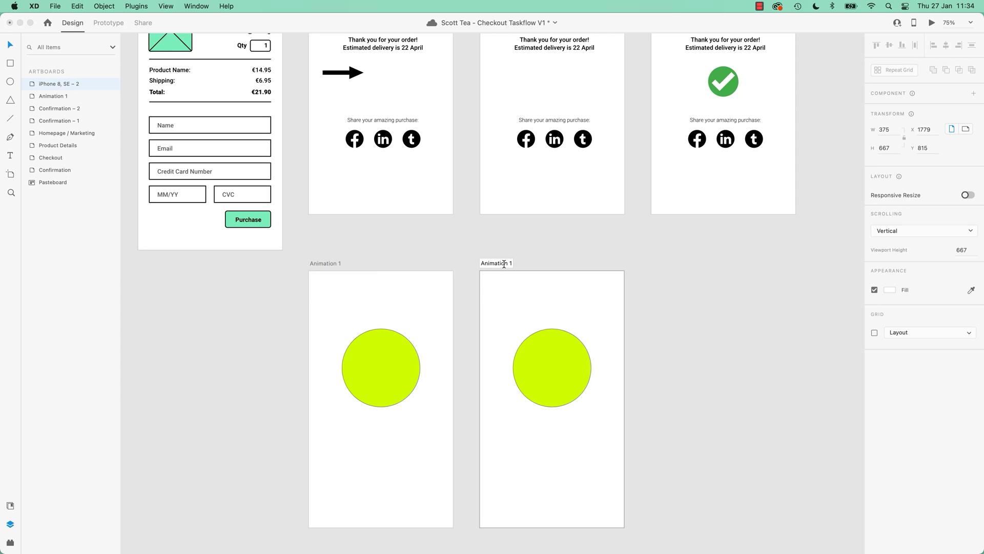
pyautogui.press('BackSpace')
pyautogui.write('2')
pyautogui.press('Return')
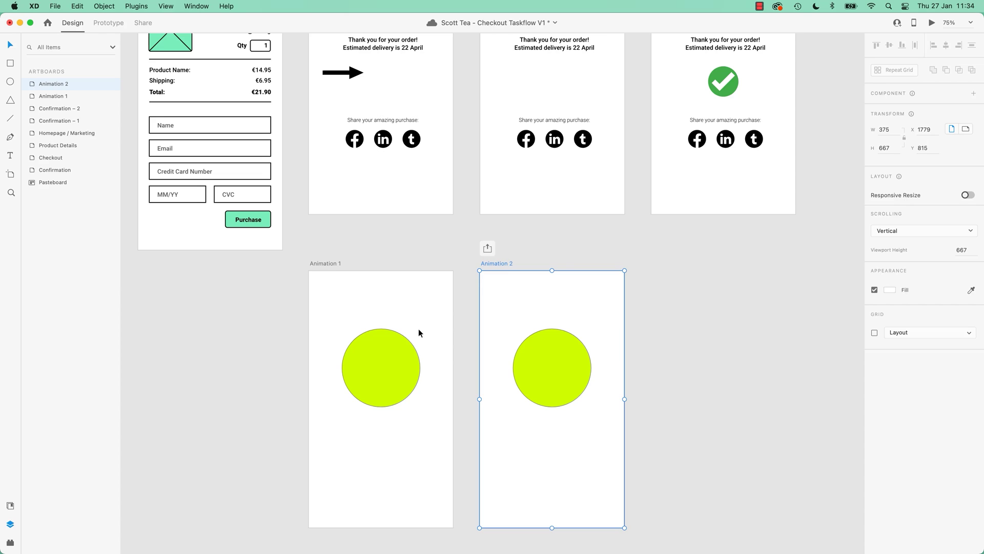
# - Move Animation 1's circle off the artboard onto the pasteboard at left
pyautogui.click(401, 362)
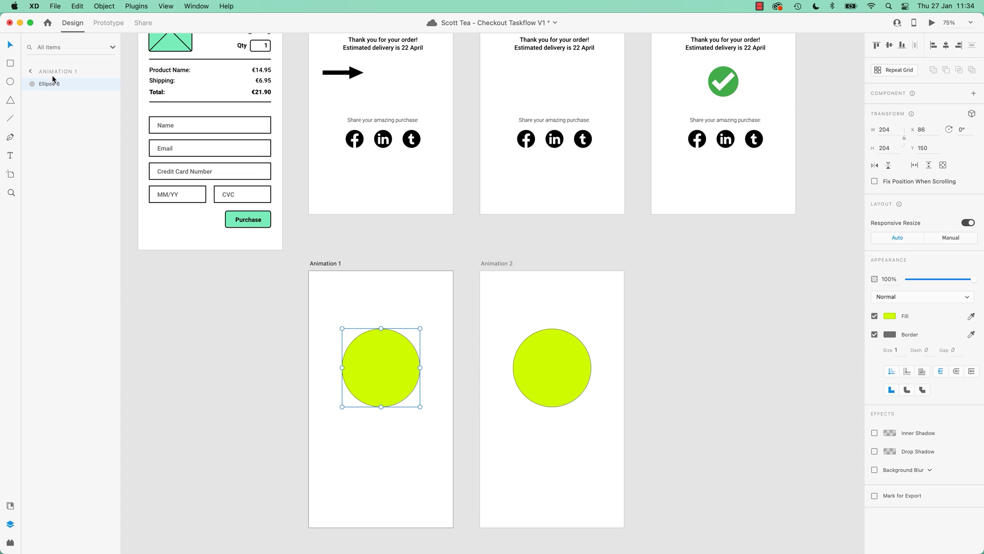
pyautogui.click(558, 379)
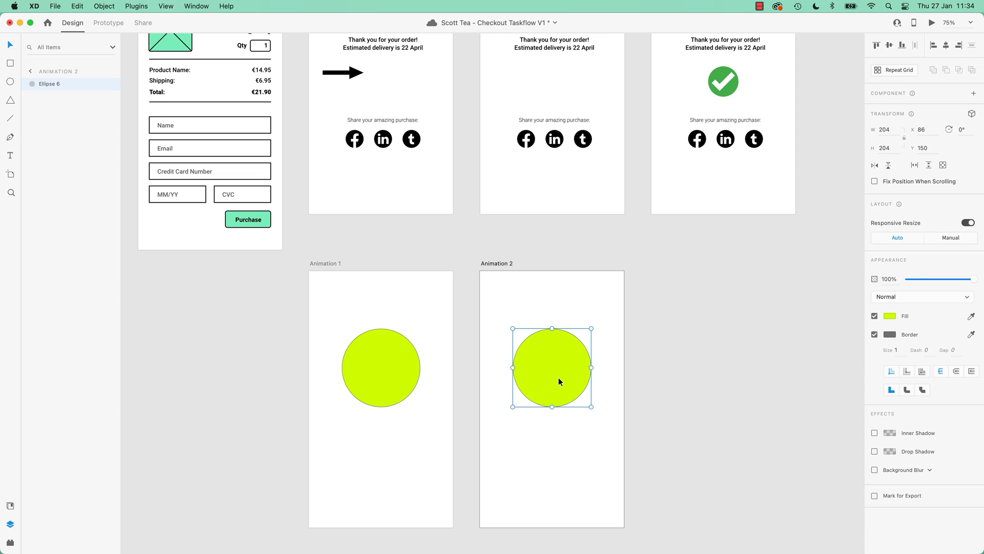
pyautogui.click(409, 388)
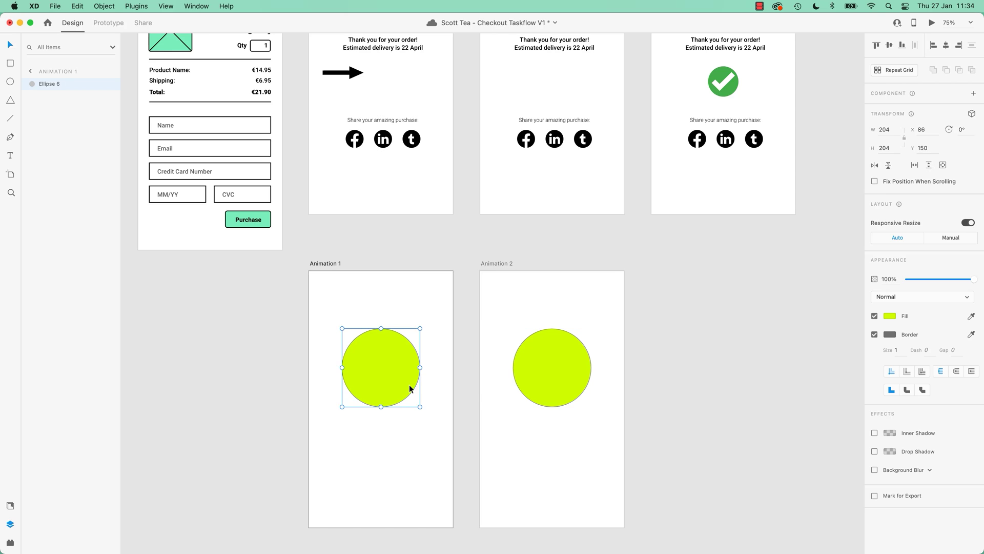
pyautogui.moveTo(402, 383); pyautogui.dragTo(273, 391)
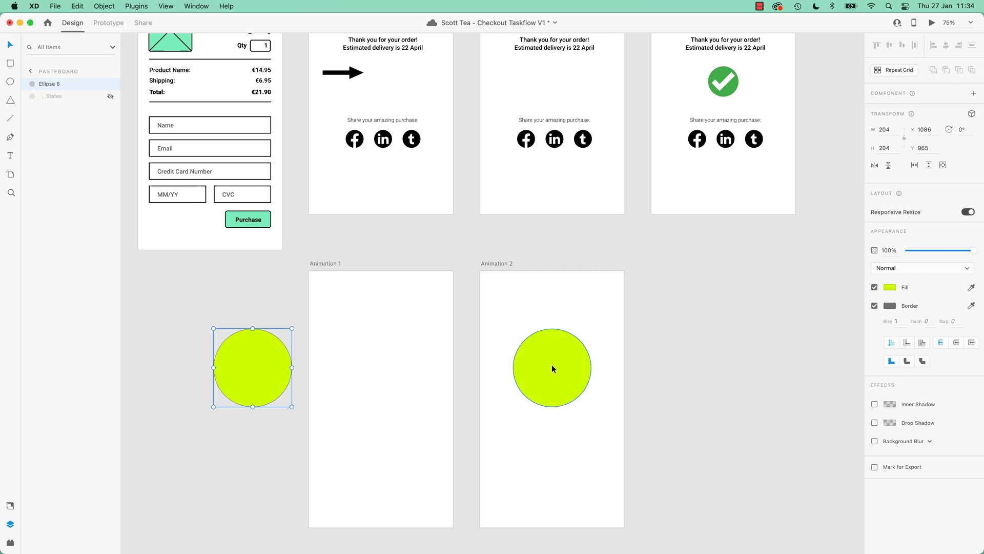
# - Wire Animation 1 to Animation 2 with a time-triggered Auto-Animate
pyautogui.click(331, 262)
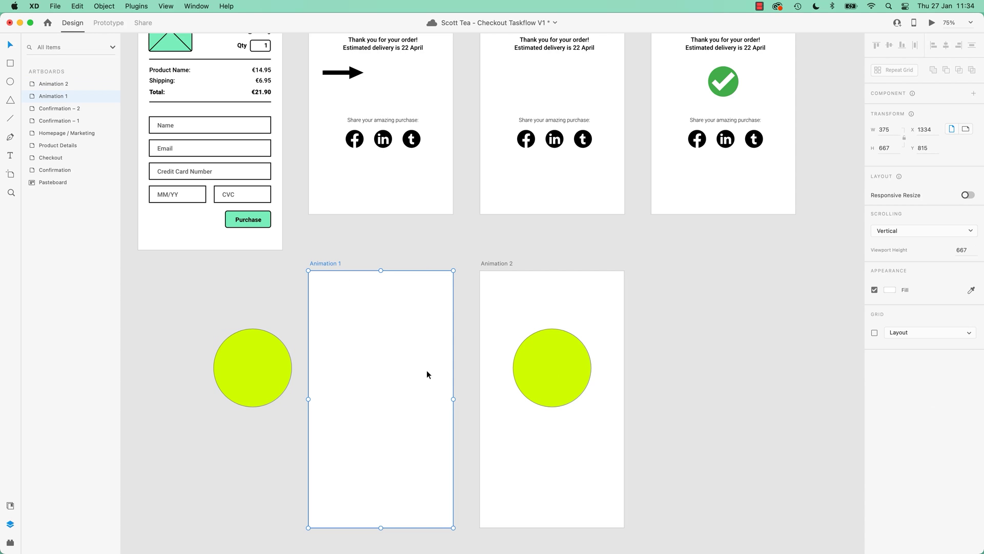
pyautogui.click(116, 23)
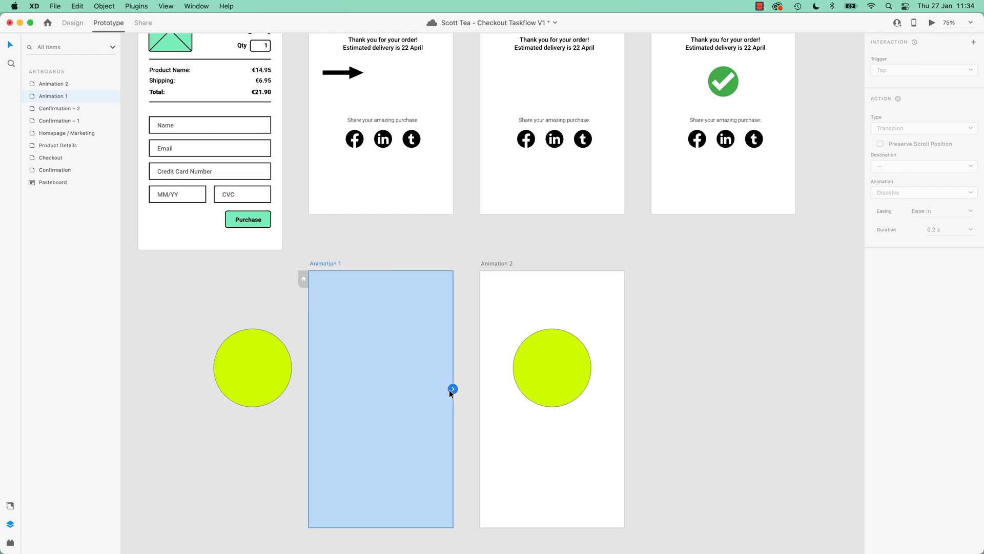
pyautogui.moveTo(452, 389); pyautogui.dragTo(506, 403)
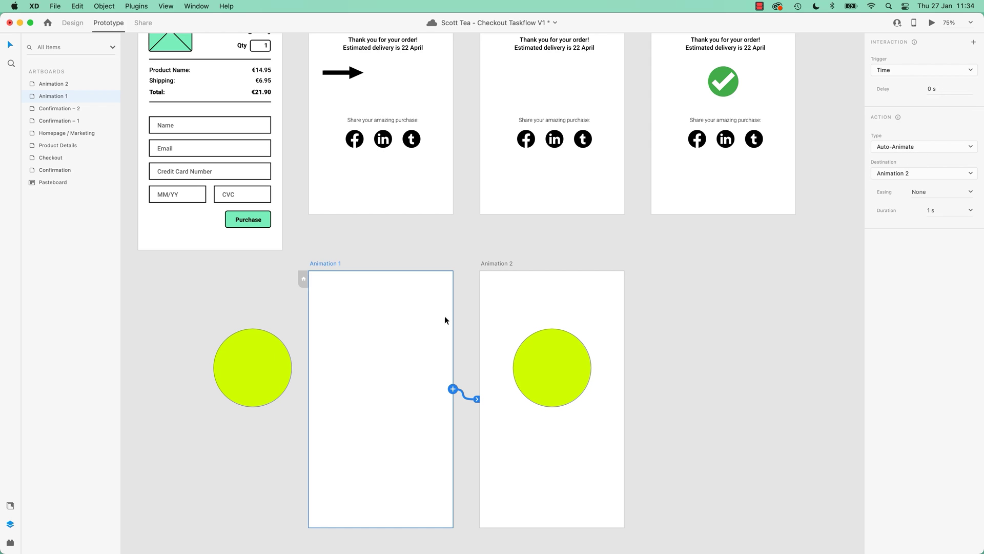
# - Preview the Animation 1 to Animation 2 transition, close it, and show all Flow 1 artboards
pyautogui.click(932, 25)
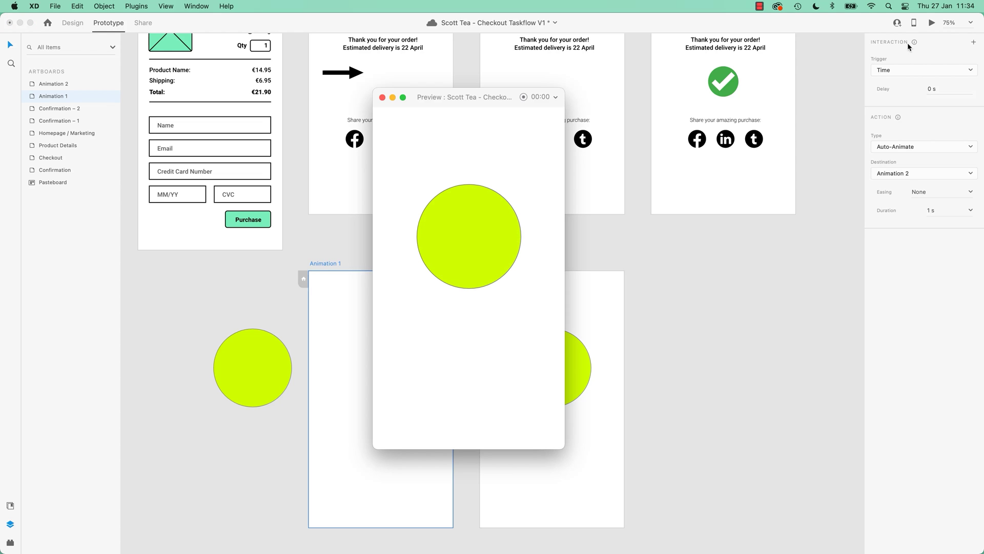
pyautogui.click(382, 97)
pyautogui.click(265, 456)
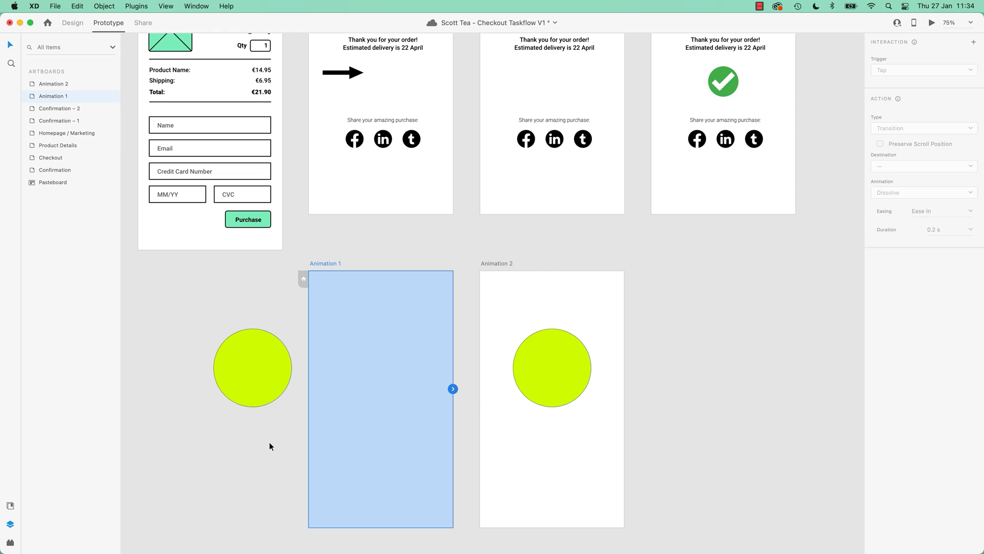
pyautogui.click(253, 369)
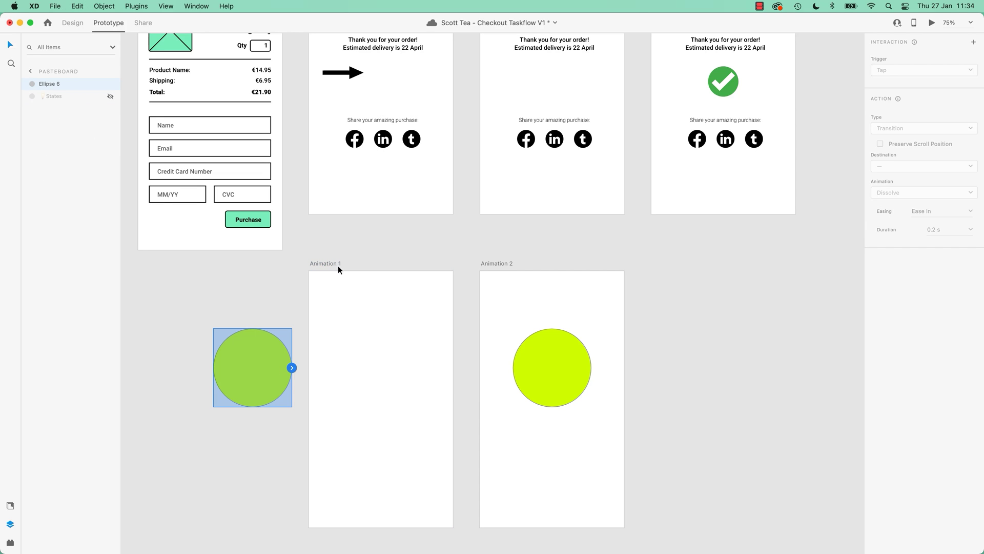
pyautogui.click(338, 262)
pyautogui.click(257, 387)
pyautogui.click(57, 69)
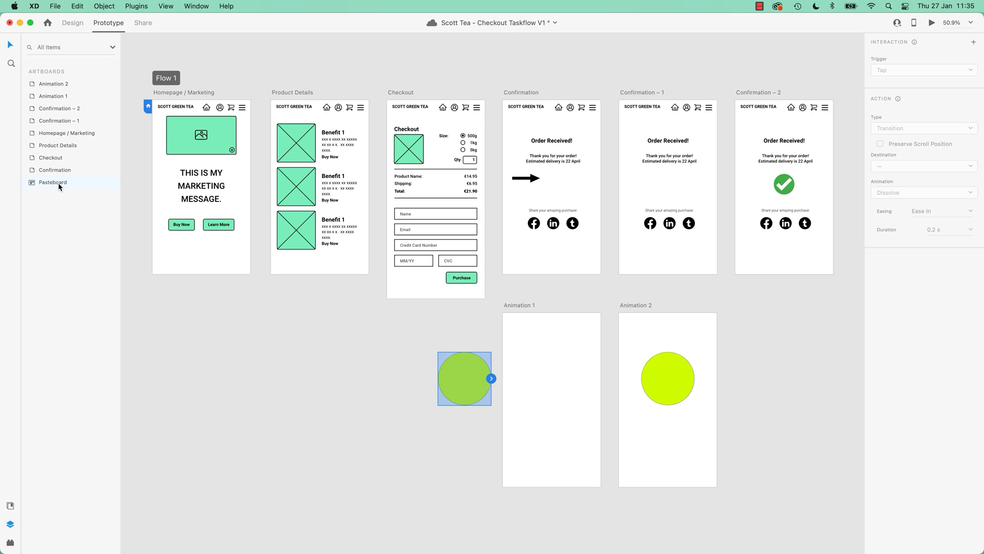
# - Undo the renames and circle move, restoring the original iPhone 8, SE artboards
pyautogui.press('super+z')
pyautogui.press('super+z')
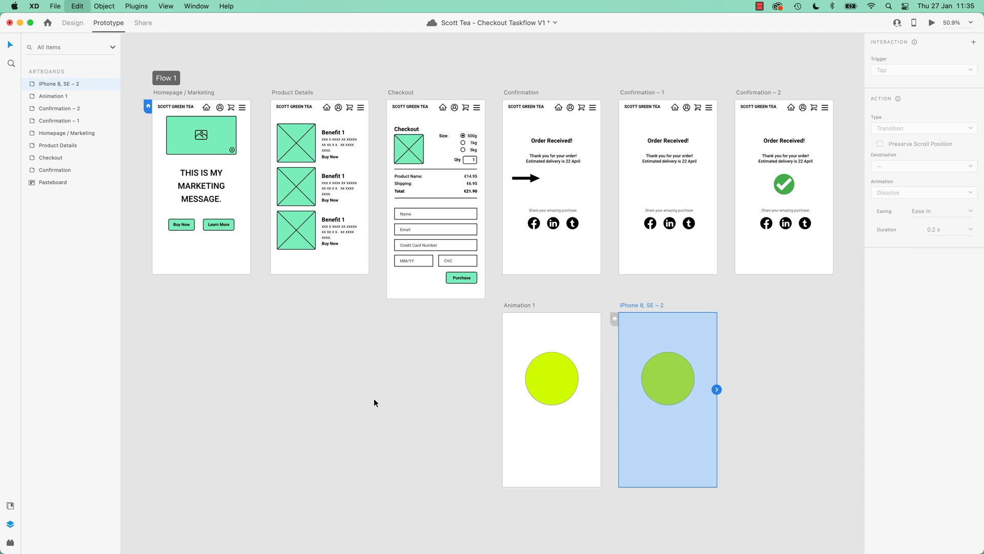
pyautogui.press('super+z')
pyautogui.press('super+z')
pyautogui.press('super+z')
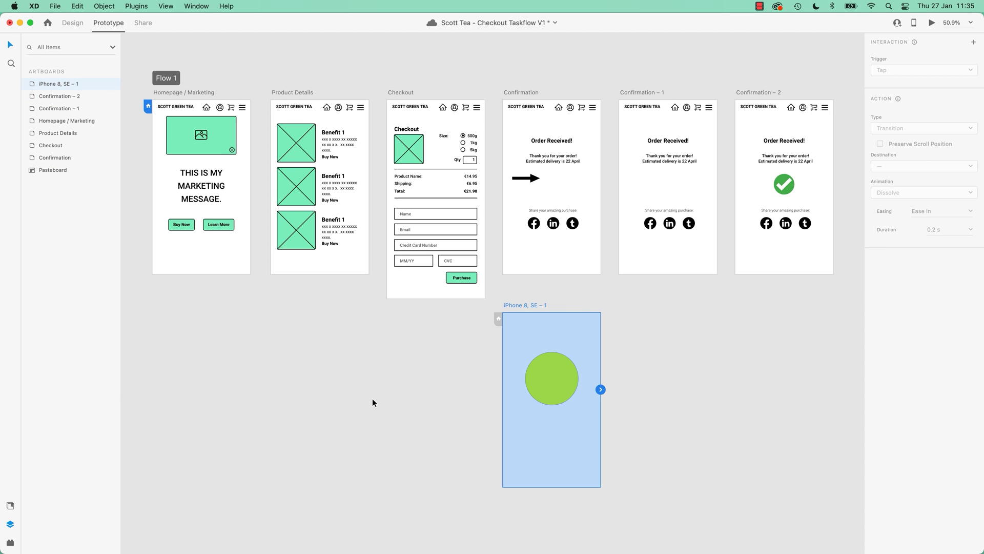
pyautogui.press('super+z')
pyautogui.hscroll(3, 372, 403)
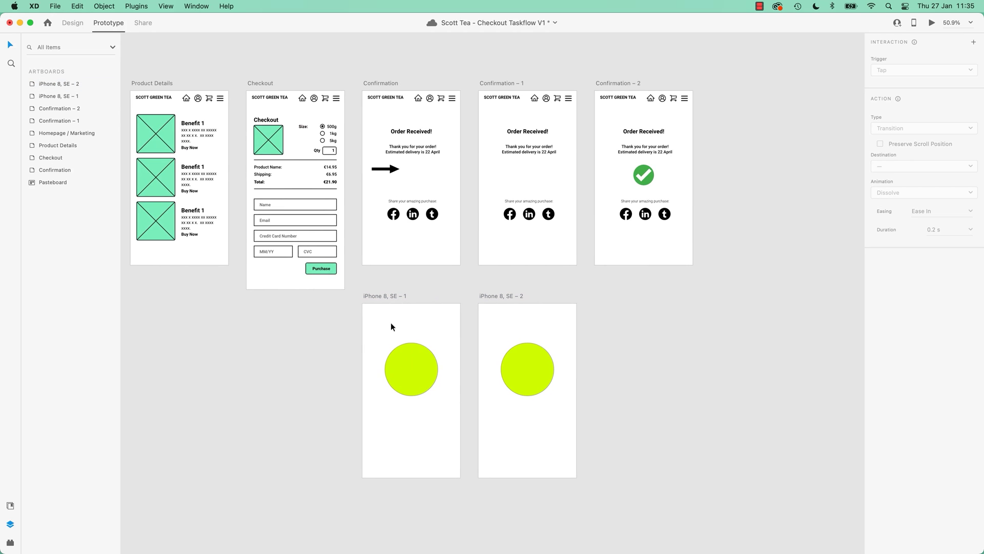
pyautogui.press('super+z')
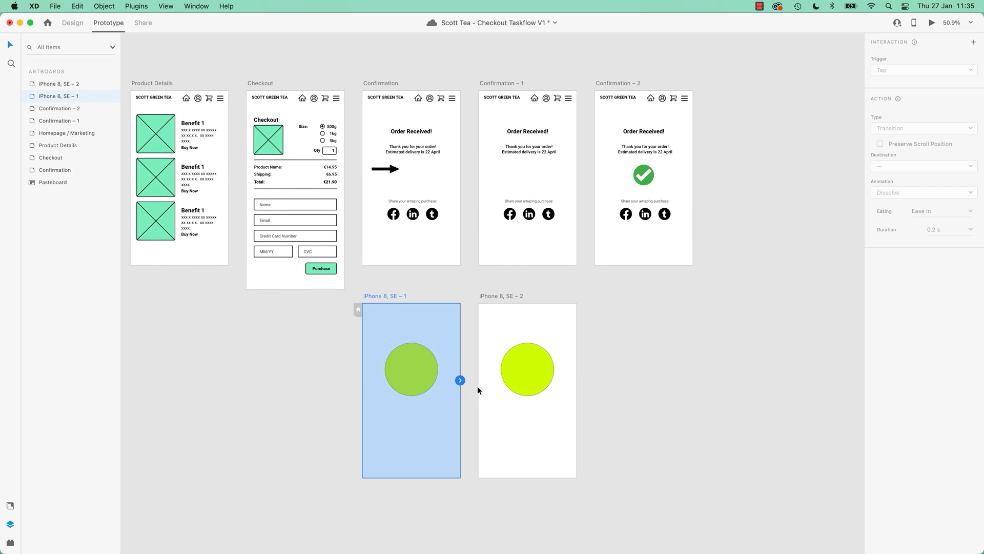
# - Wire iPhone 8, SE – 1 to iPhone 8, SE – 2 with a timed Auto-Animate
pyautogui.click(414, 382)
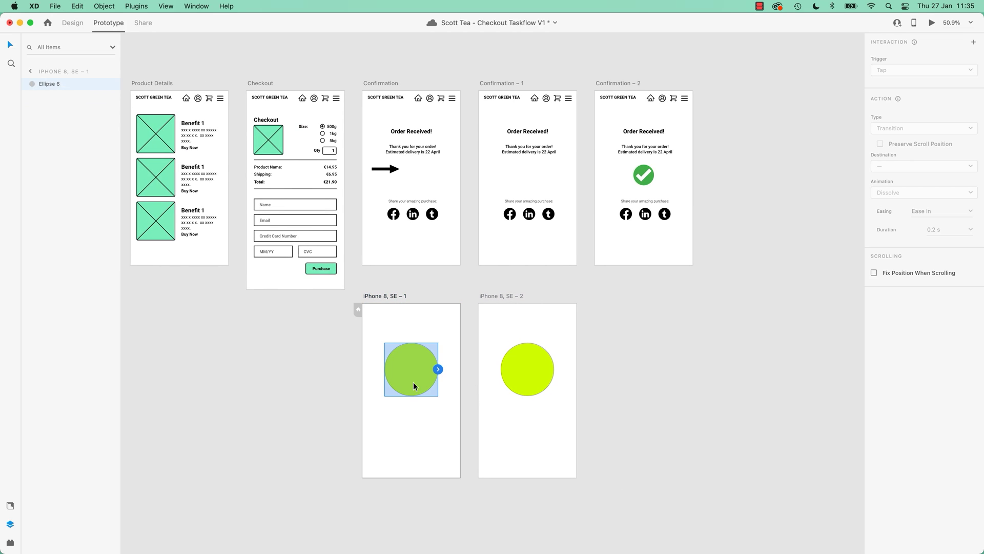
pyautogui.click(386, 297)
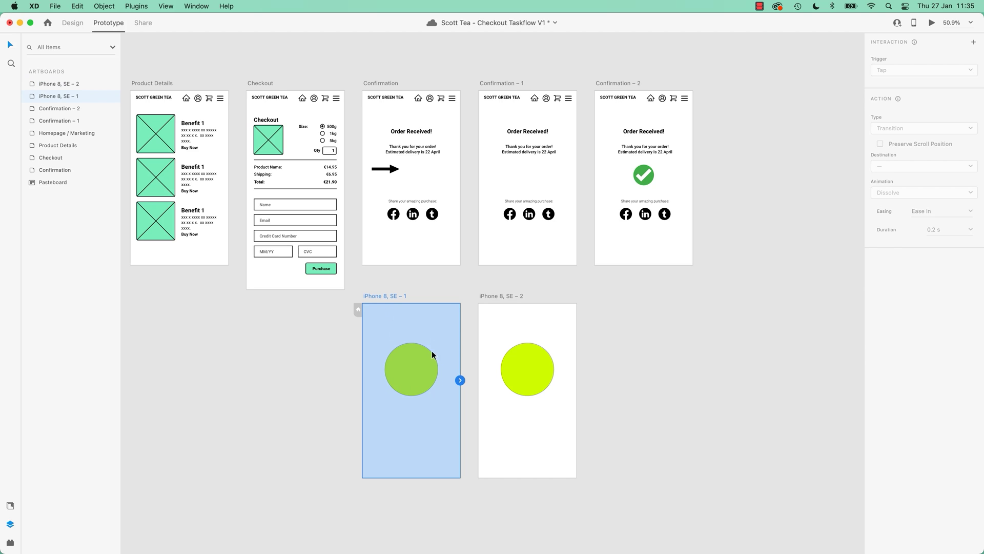
pyautogui.moveTo(459, 380); pyautogui.dragTo(480, 406)
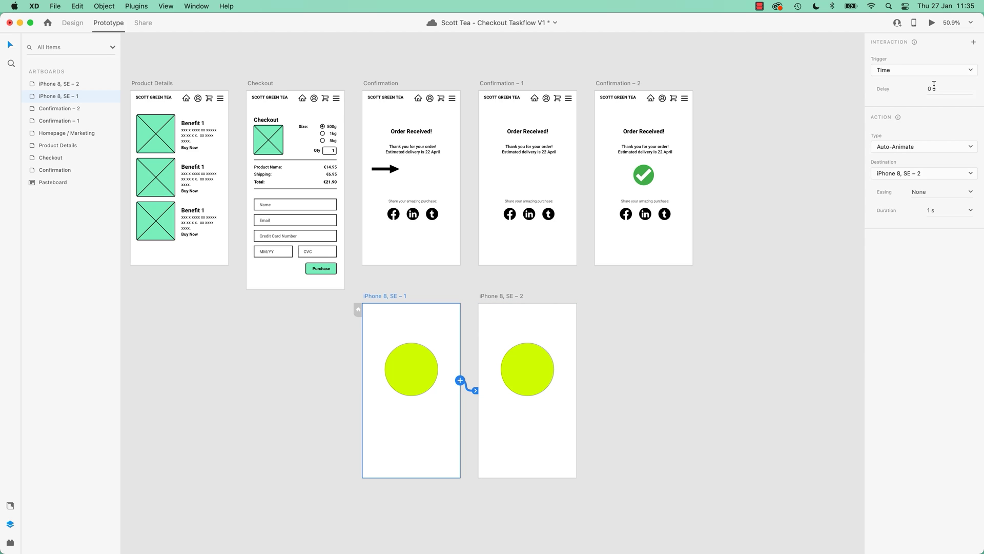
# - Move iPhone 8, SE – 1's yellow-green circle just past the artboard's left edge and save
pyautogui.click(426, 377)
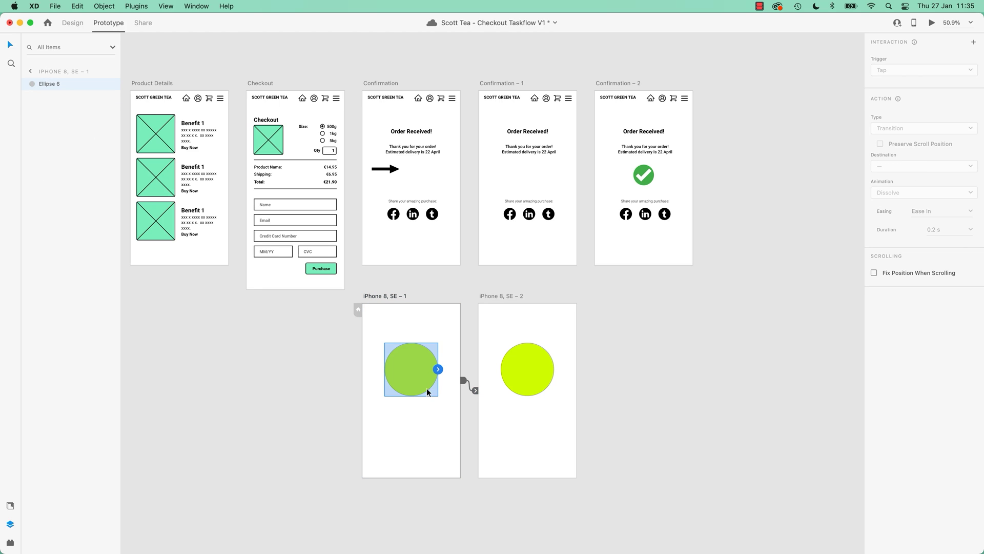
pyautogui.moveTo(424, 383); pyautogui.dragTo(327, 376)
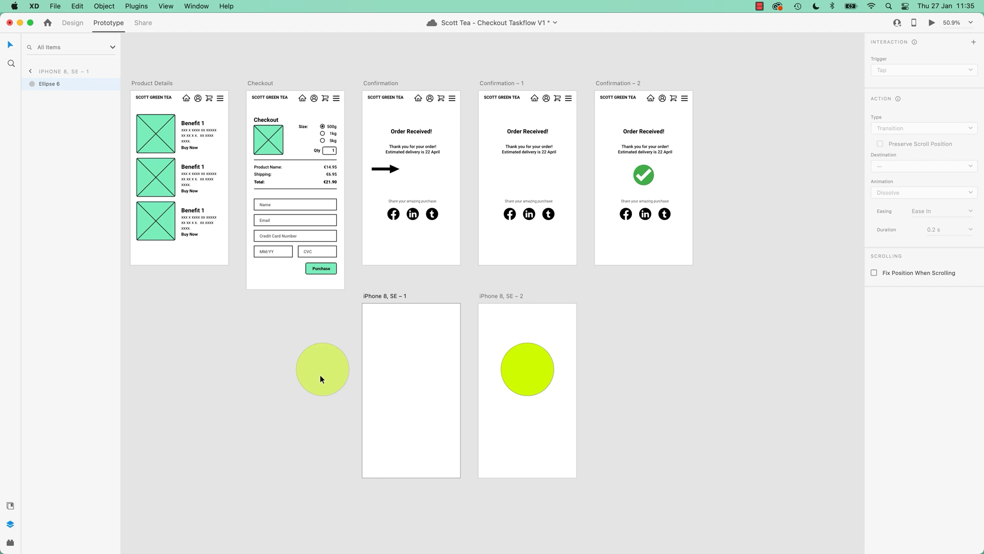
pyautogui.moveTo(320, 379); pyautogui.dragTo(319, 379)
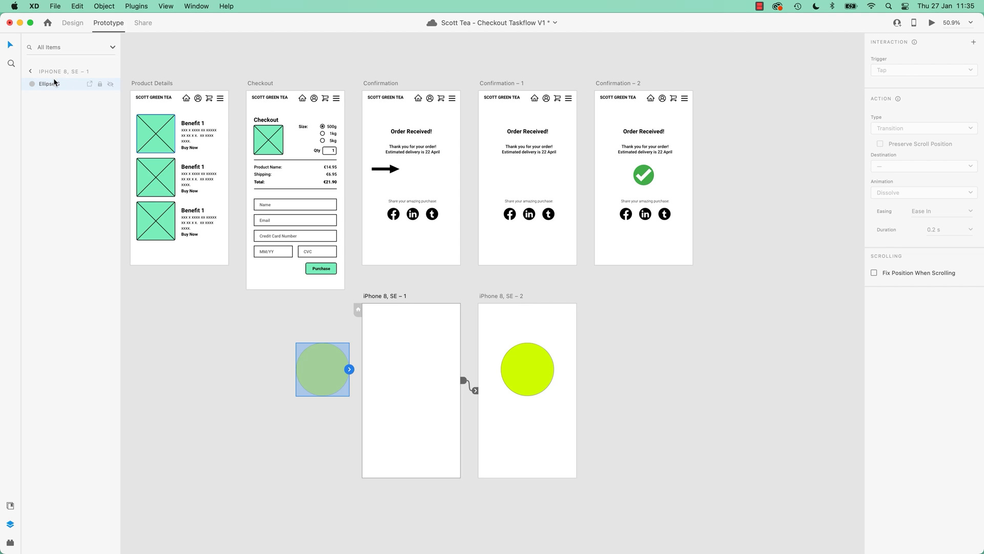
pyautogui.press('super+s')
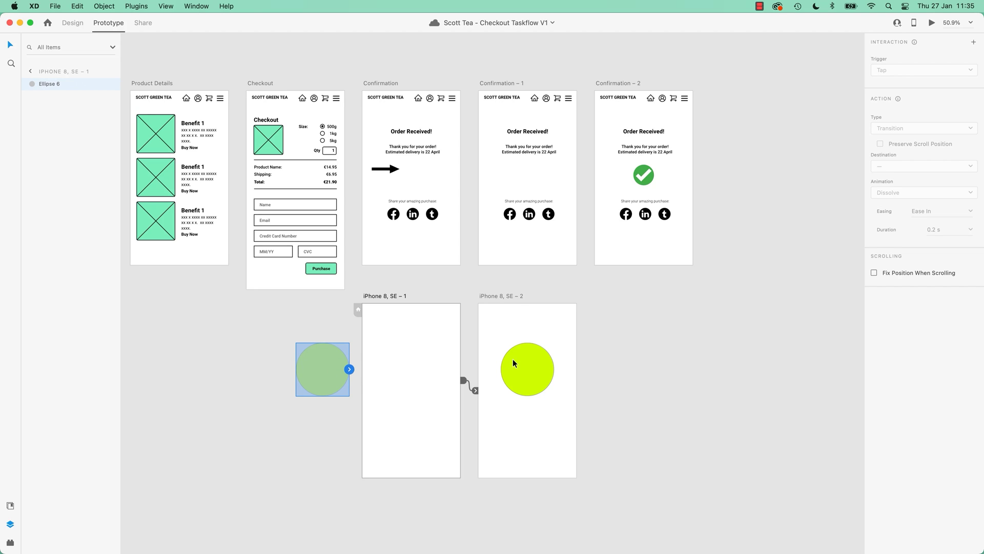
pyautogui.press('Delete')
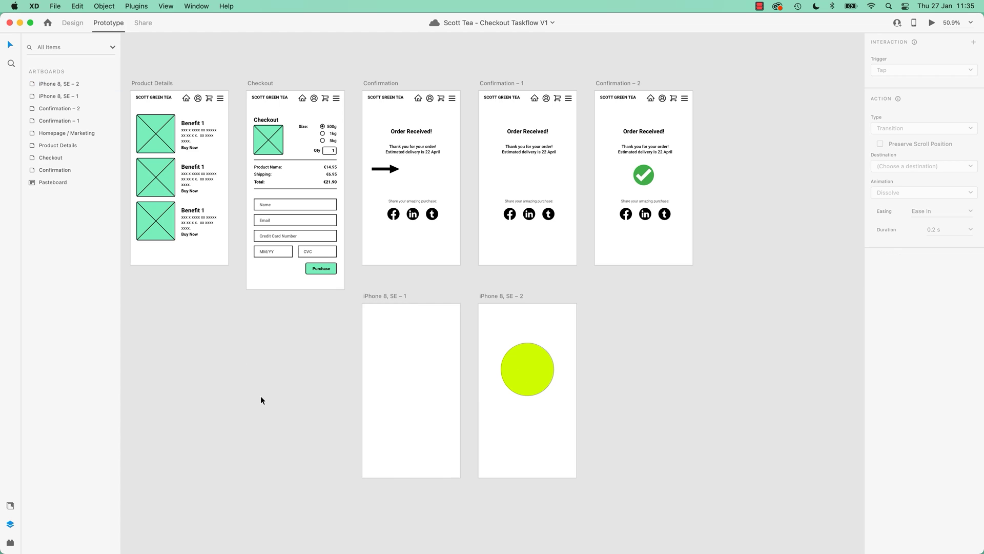
# - Select iPhone 8, SE – 1 and its off-artboard circle, then preview the current slide-in
pyautogui.click(394, 297)
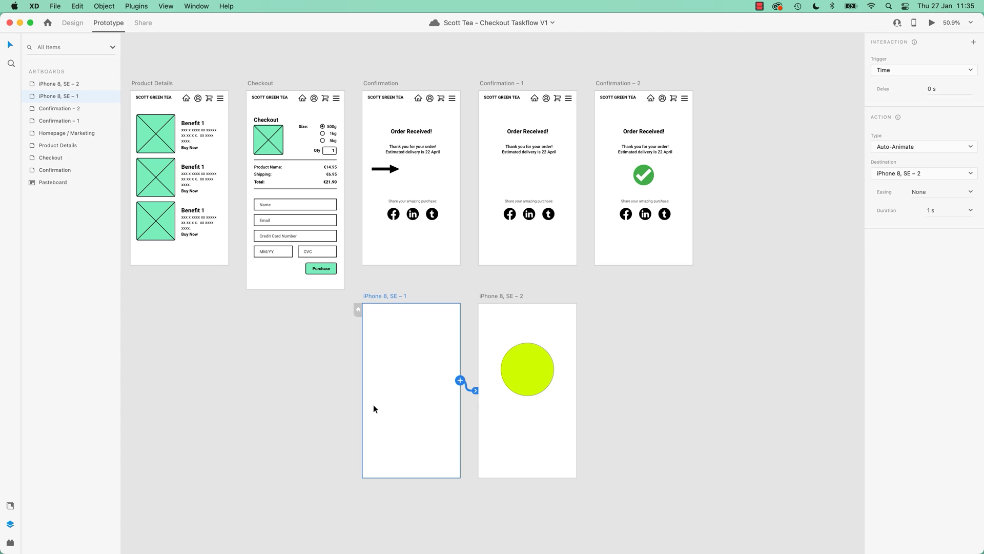
pyautogui.moveTo(235, 329); pyautogui.dragTo(355, 449)
pyautogui.press('super+z')
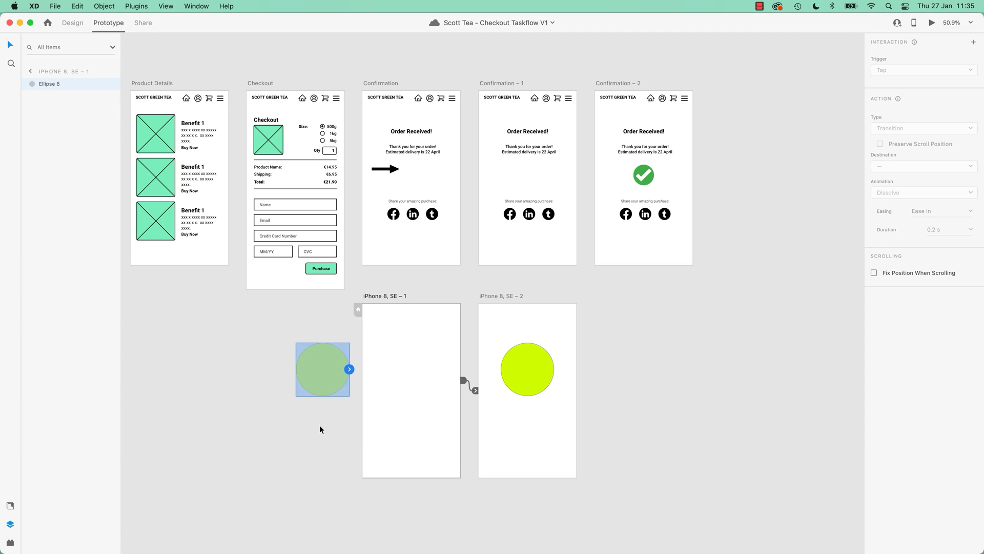
pyautogui.press('Delete')
pyautogui.moveTo(264, 330); pyautogui.dragTo(359, 439)
pyautogui.click(401, 296)
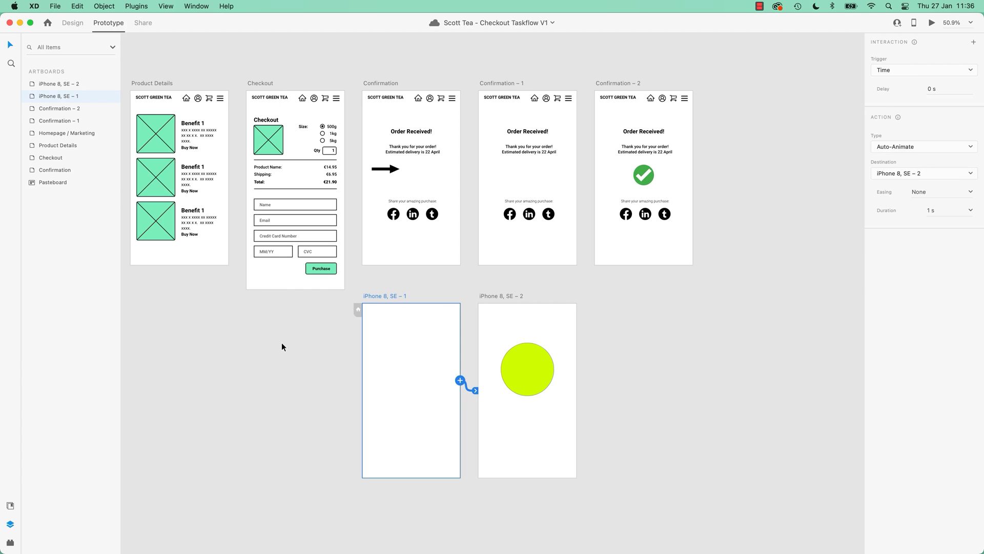
pyautogui.moveTo(262, 330); pyautogui.dragTo(374, 454)
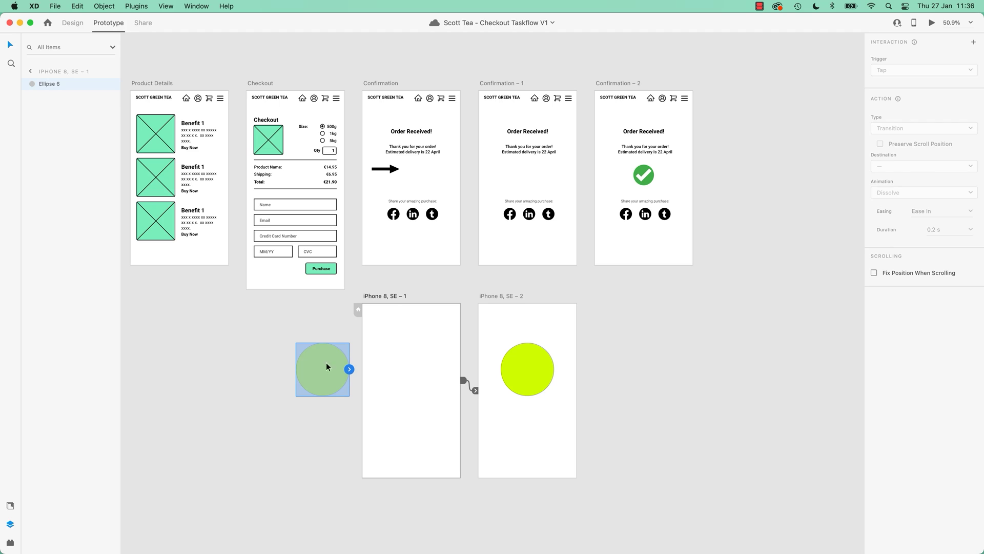
pyautogui.click(380, 296)
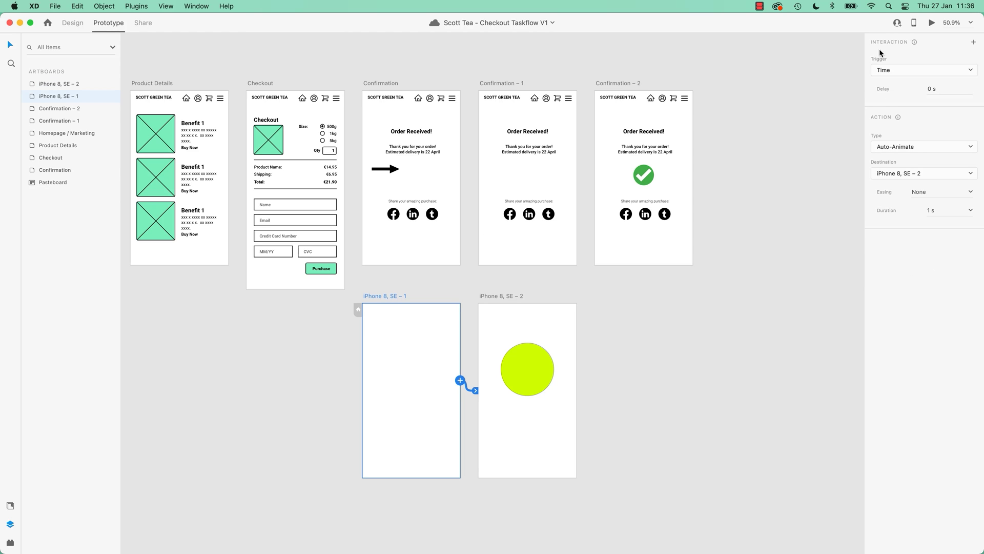
pyautogui.click(930, 24)
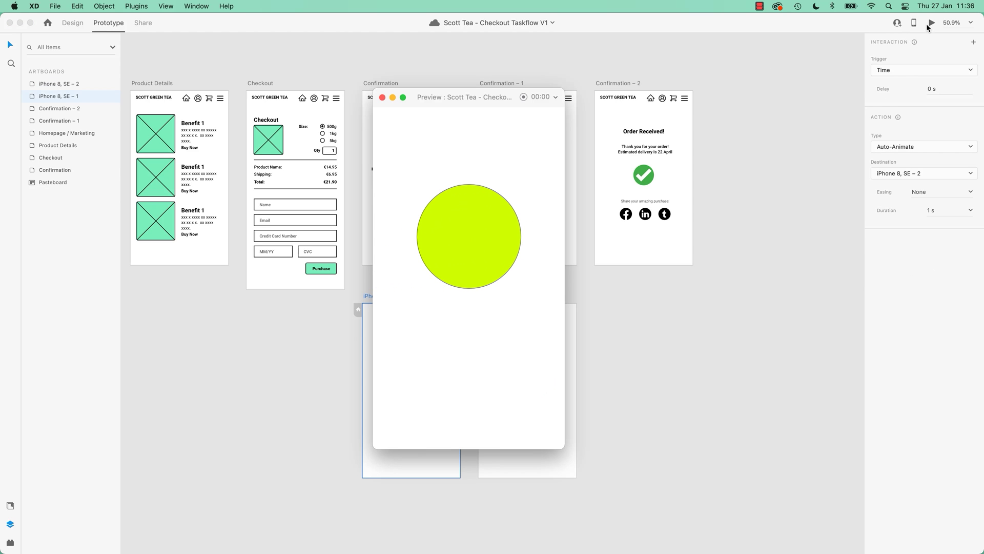
pyautogui.click(382, 98)
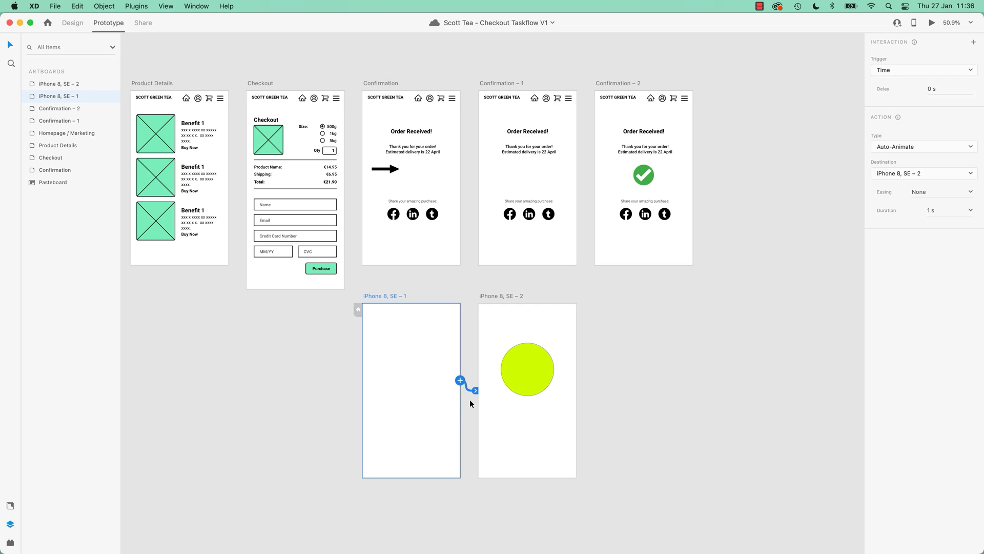
# - Set the timed Auto-Animate easing to Snap and preview the result
pyautogui.click(971, 193)
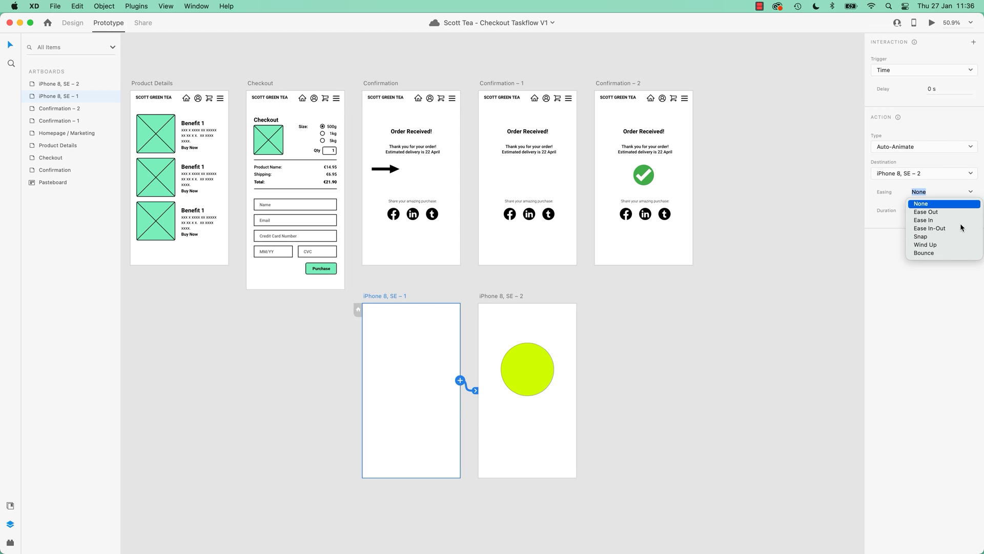
pyautogui.click(920, 237)
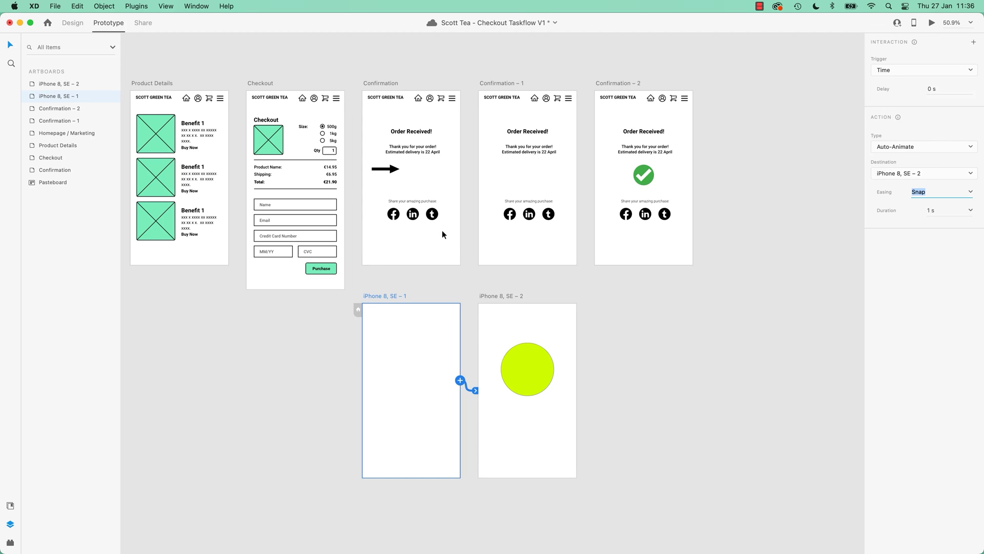
pyautogui.click(932, 23)
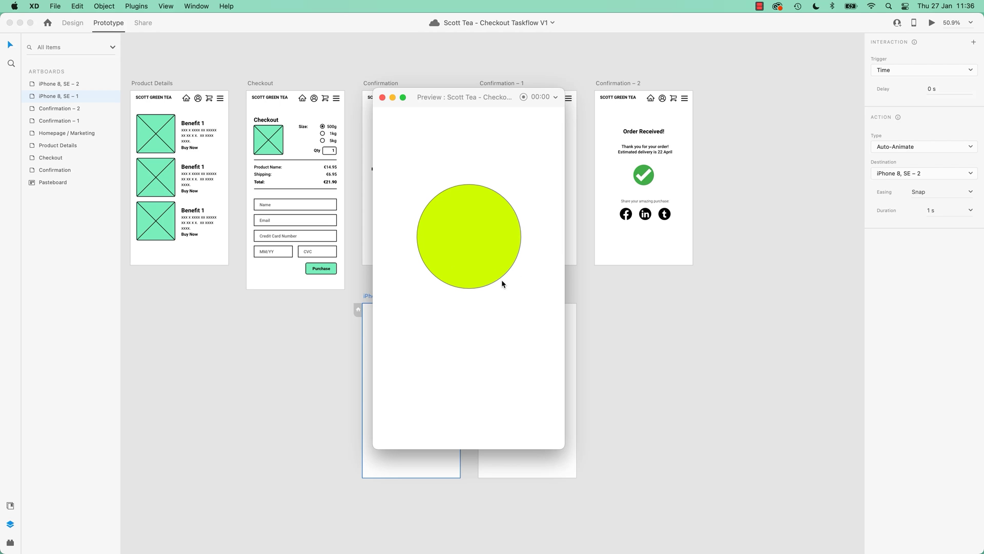
pyautogui.click(382, 97)
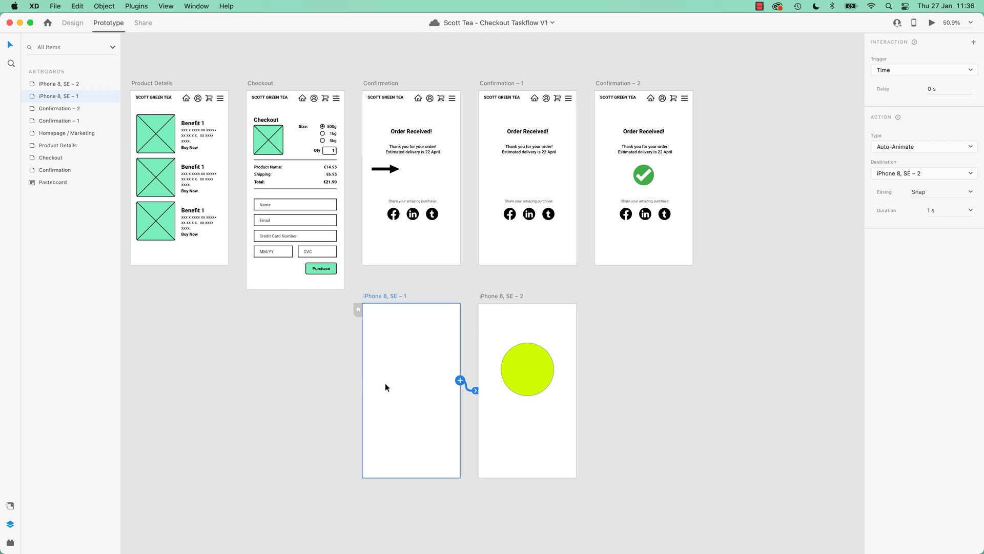
# - Deselect and pan the canvas over to the Confirmation artboards and their links
pyautogui.click(318, 372)
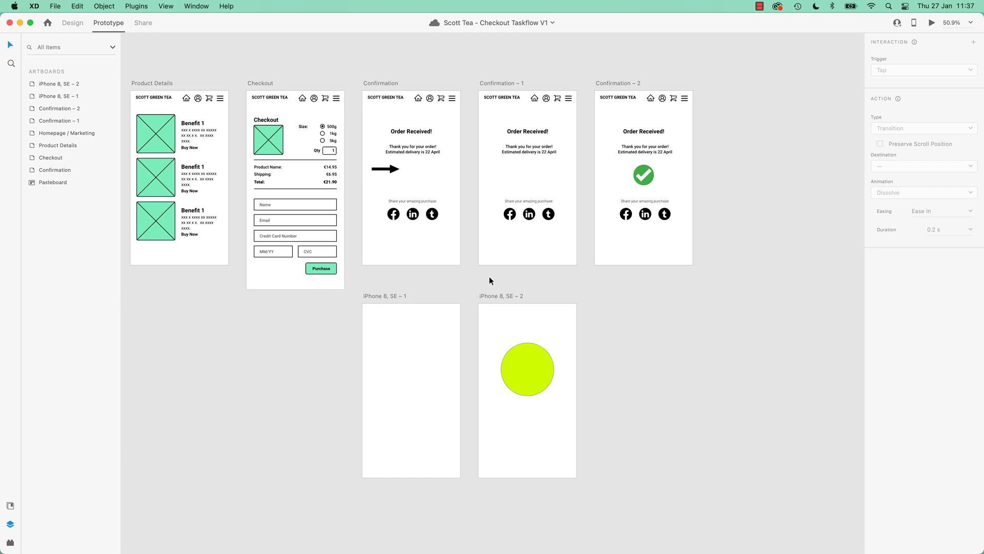
pyautogui.moveTo(489, 276); pyautogui.dragTo(425, 457)
# - Shift Confirmation, Confirmation – 1 and Confirmation – 2 together slightly to the right
pyautogui.click(314, 271)
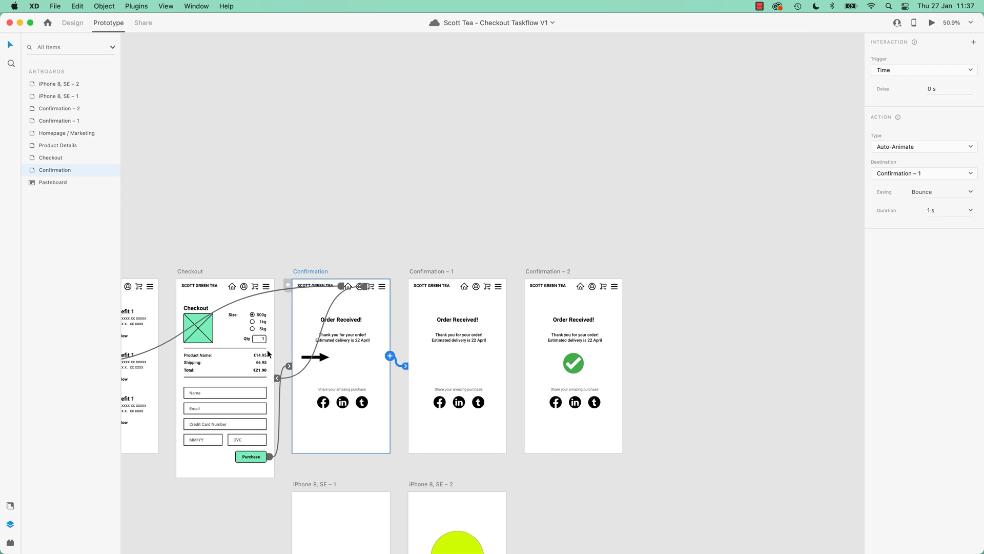
pyautogui.keyDown('shift'); pyautogui.click(436, 270); pyautogui.keyUp('shift')
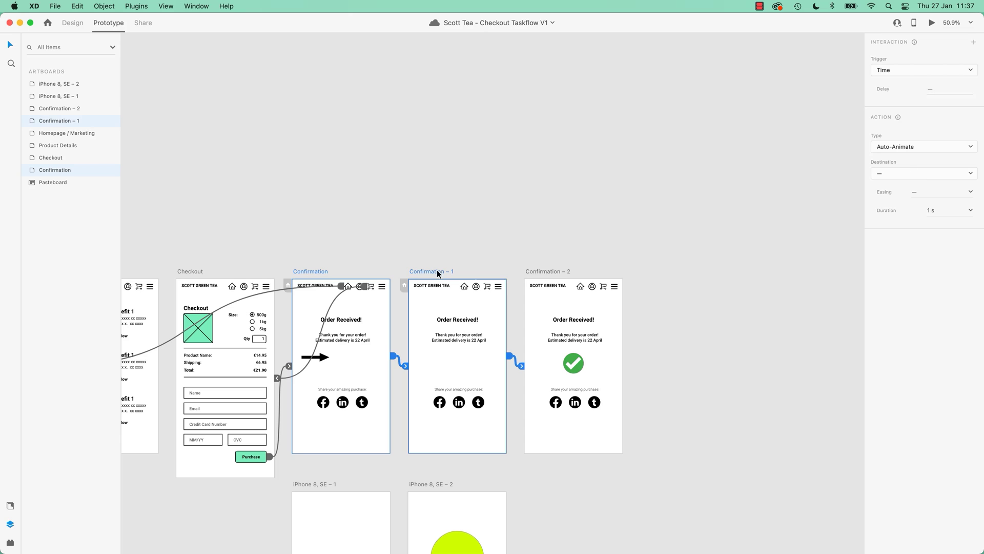
pyautogui.keyDown('shift'); pyautogui.click(560, 270); pyautogui.keyUp('shift')
pyautogui.moveTo(429, 271); pyautogui.dragTo(469, 273)
pyautogui.click(417, 248)
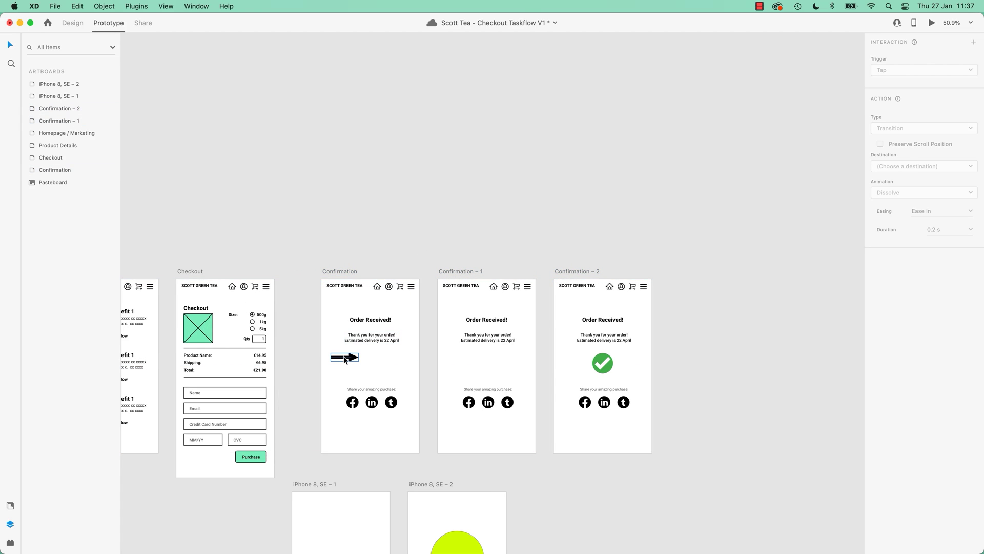
# - Reposition the arrow group just off the left edge of the Confirmation artboard
pyautogui.moveTo(349, 358); pyautogui.dragTo(309, 356)
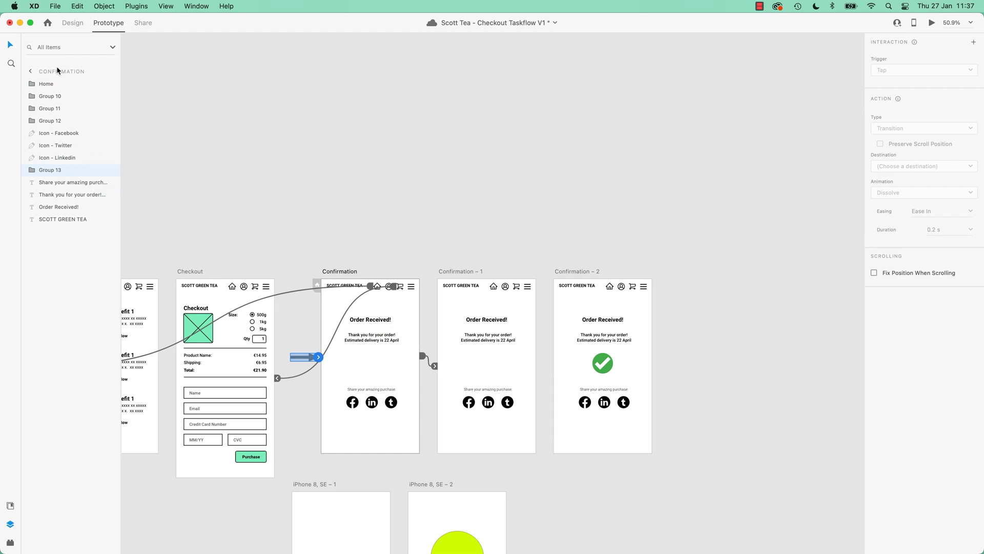
pyautogui.press('super+z')
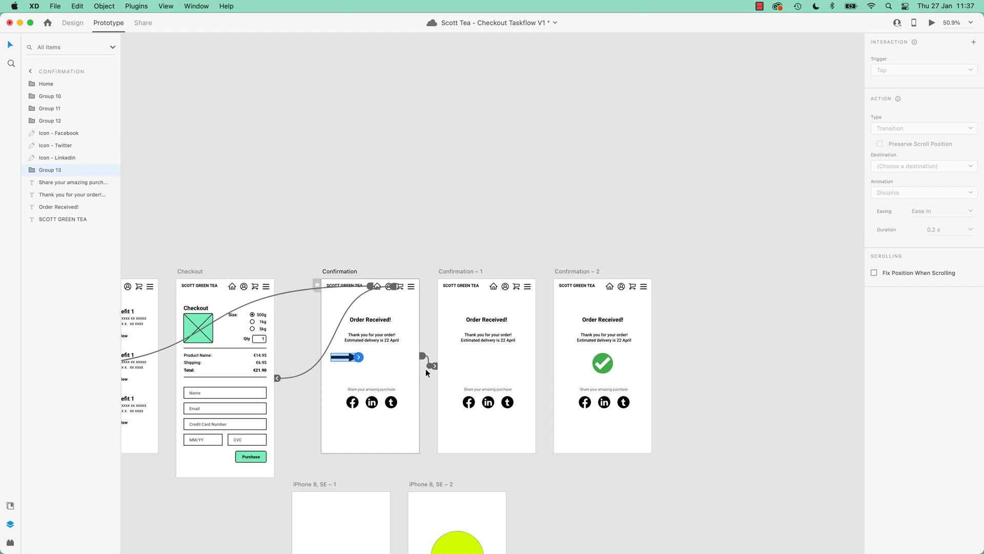
pyautogui.moveTo(348, 359); pyautogui.dragTo(306, 359)
pyautogui.click(341, 271)
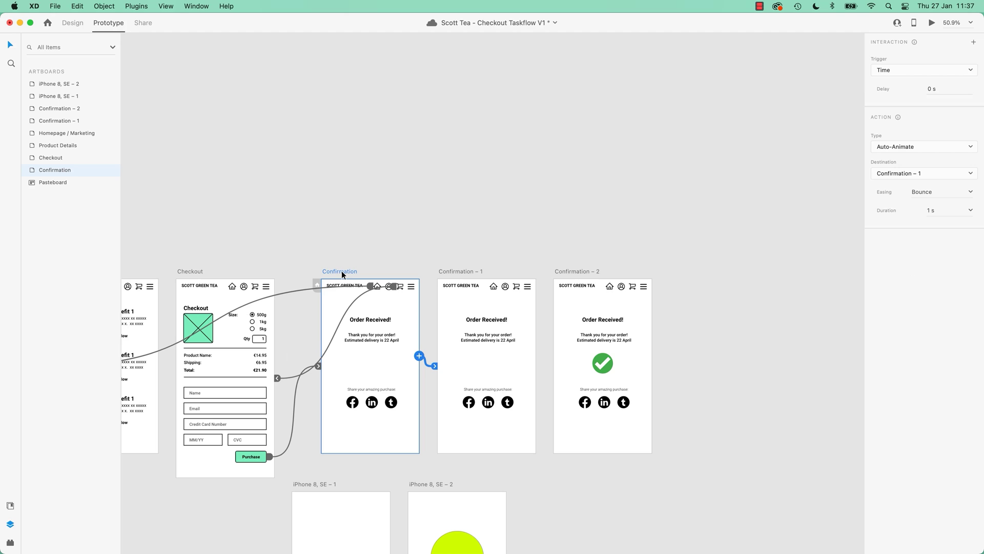
pyautogui.click(932, 22)
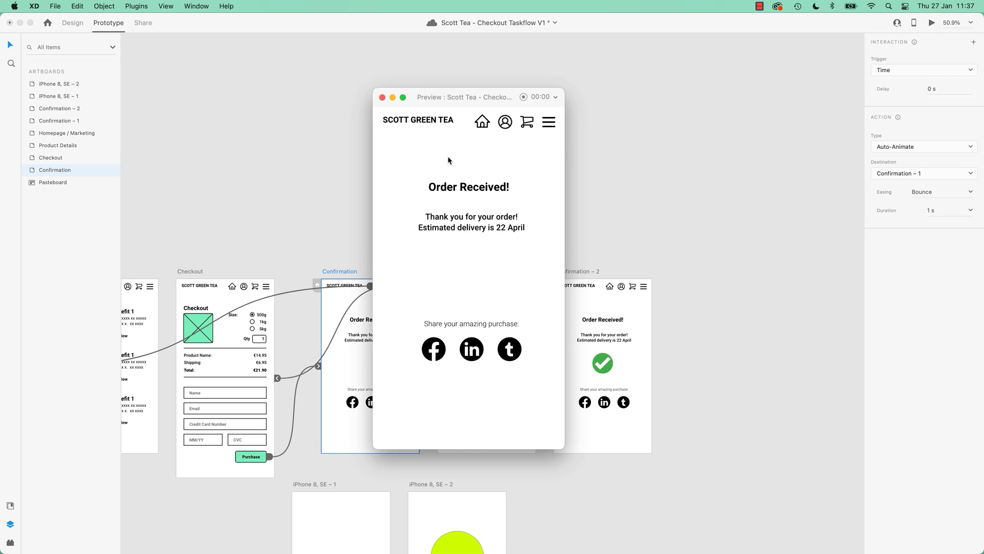
pyautogui.click(382, 97)
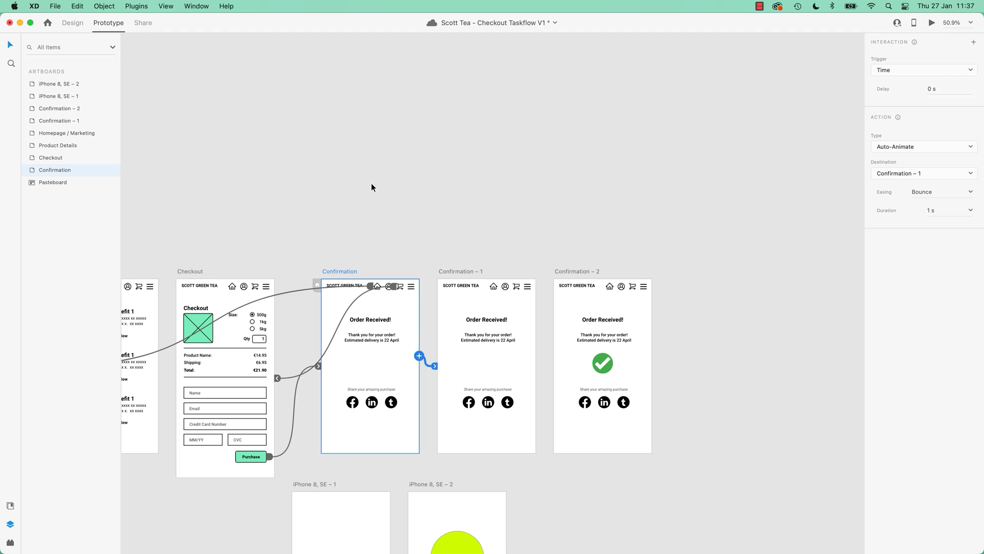
pyautogui.click(932, 22)
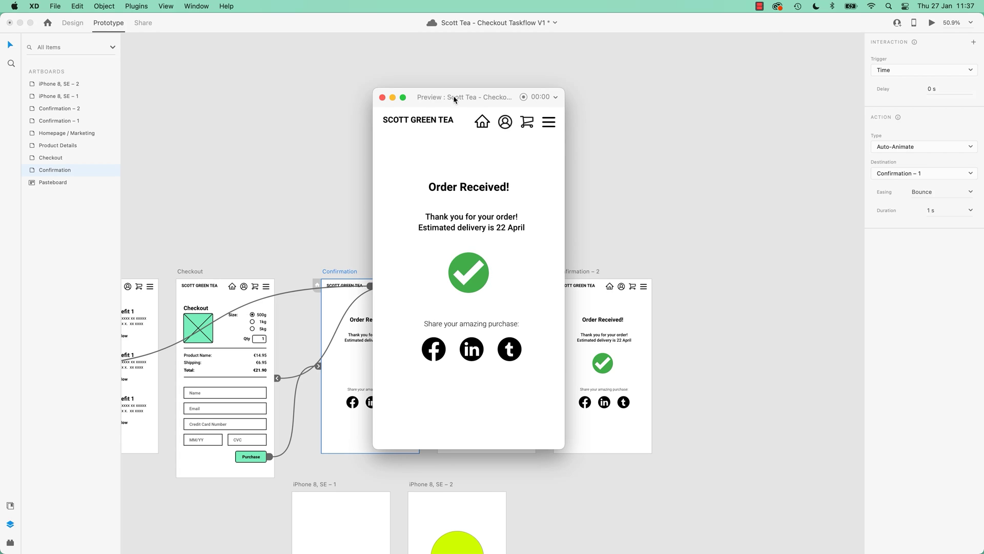
pyautogui.click(382, 97)
pyautogui.click(433, 206)
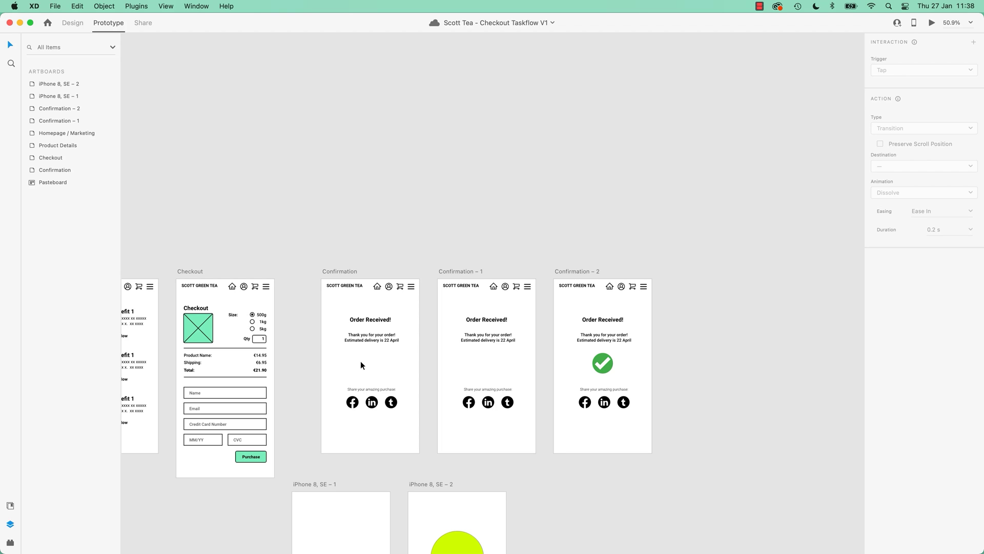
pyautogui.click(413, 290)
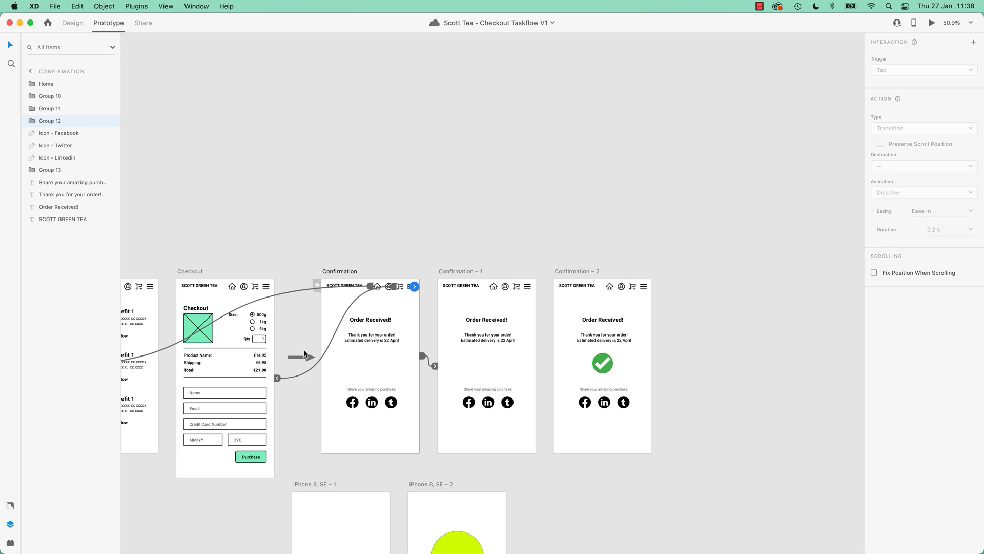
pyautogui.click(423, 205)
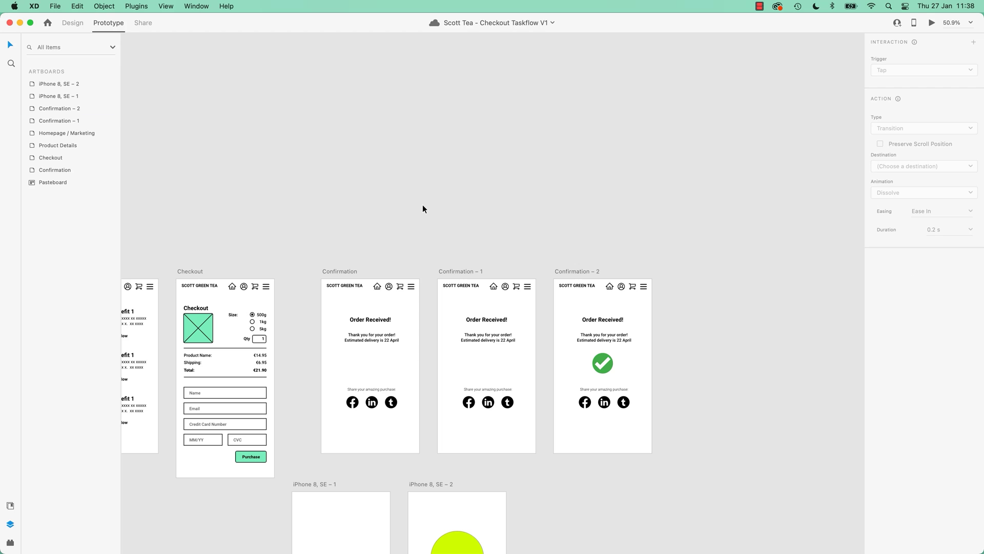